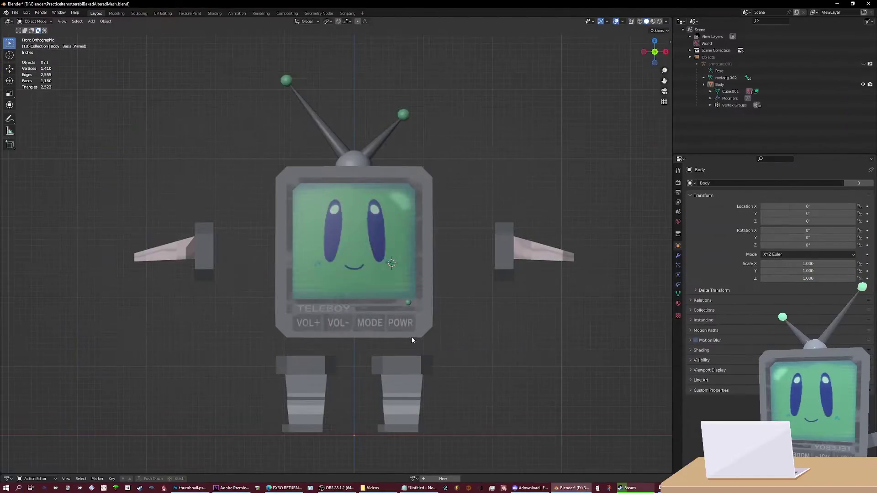
# In Edit Mode, select the linked spare eye plane at the screen, move it forward along global Y, and shift it back by about 0.03
pyautogui.moveTo(421, 348); pyautogui.dragTo(404, 364, button='middle')
pyautogui.scroll(5, 404, 364)
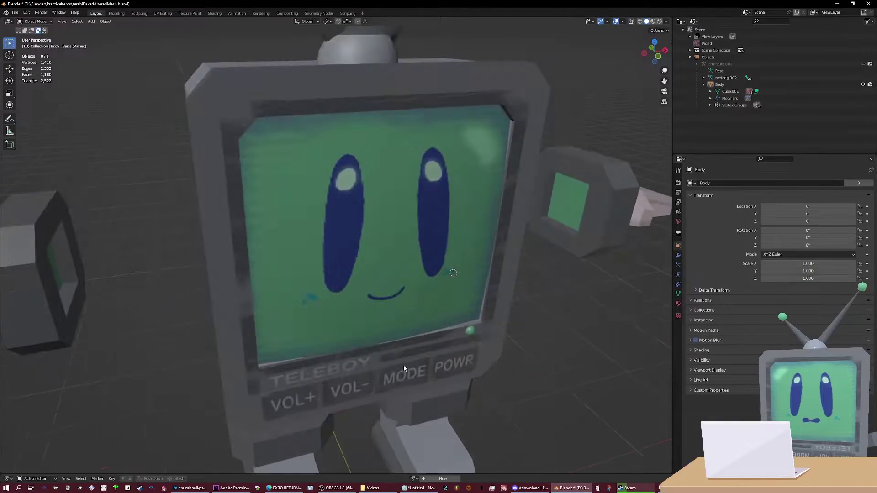
pyautogui.press('Tab')
pyautogui.moveTo(338, 346); pyautogui.dragTo(382, 350, button='middle')
pyautogui.scroll(5, 289, 347)
pyautogui.moveTo(290, 347); pyautogui.dragTo(379, 328, button='middle')
pyautogui.click(458, 286)
pyautogui.hotkey('ctrl', 'l')
pyautogui.moveTo(461, 283); pyautogui.dragTo(433, 287, button='middle')
pyautogui.scroll(-3, 433, 286)
pyautogui.press('g')
pyautogui.press('y')
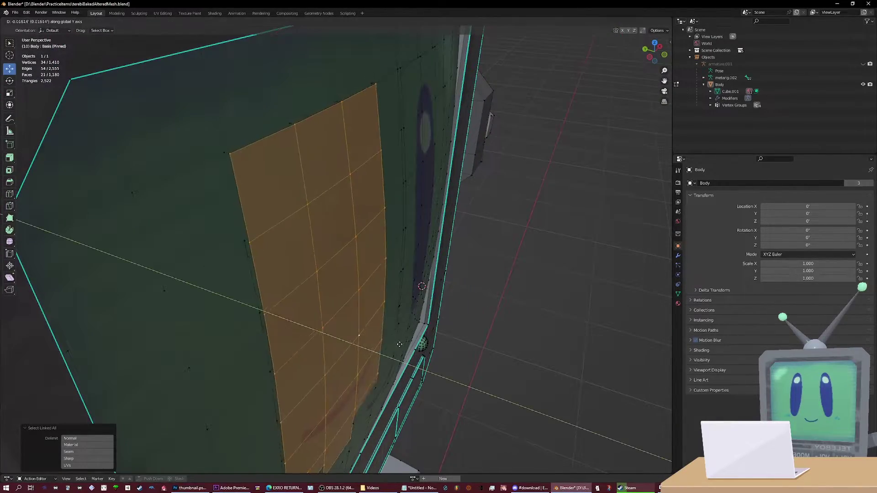
pyautogui.click(401, 345)
pyautogui.moveTo(418, 343); pyautogui.dragTo(397, 335, button='middle')
pyautogui.moveTo(328, 322); pyautogui.dragTo(315, 320)
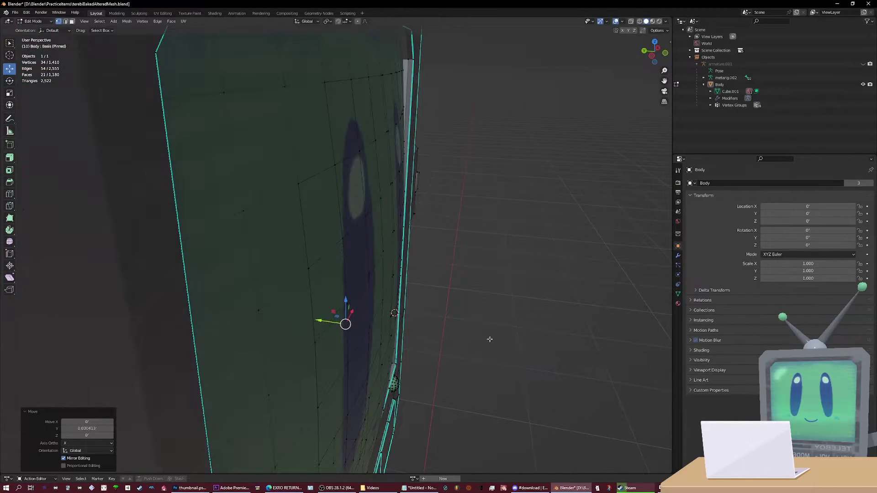
# Select the linked open-mouth plane behind the screen and move it forward along the global Y axis by about -0.10
pyautogui.moveTo(480, 347); pyautogui.dragTo(394, 280, button='middle')
pyautogui.scroll(2, 386, 269)
pyautogui.click(248, 321)
pyautogui.hotkey('ctrl', 'l')
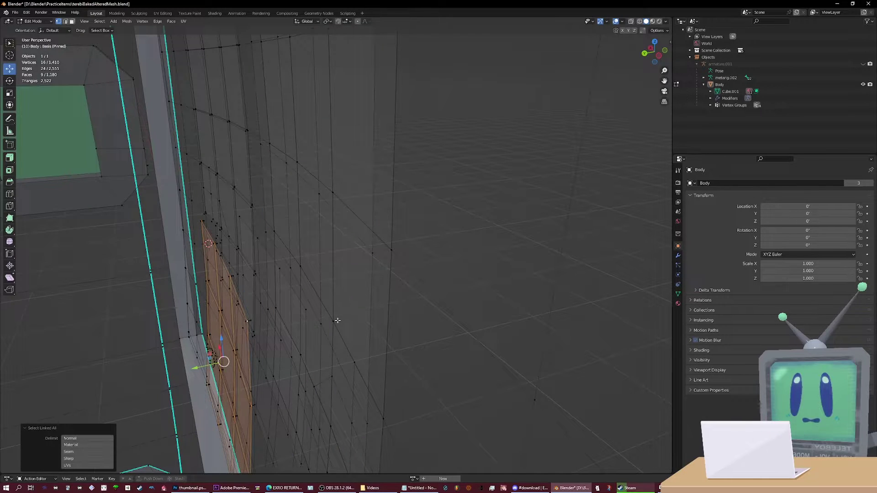
pyautogui.moveTo(338, 321); pyautogui.dragTo(307, 336, button='middle')
pyautogui.press('g')
pyautogui.press('x')
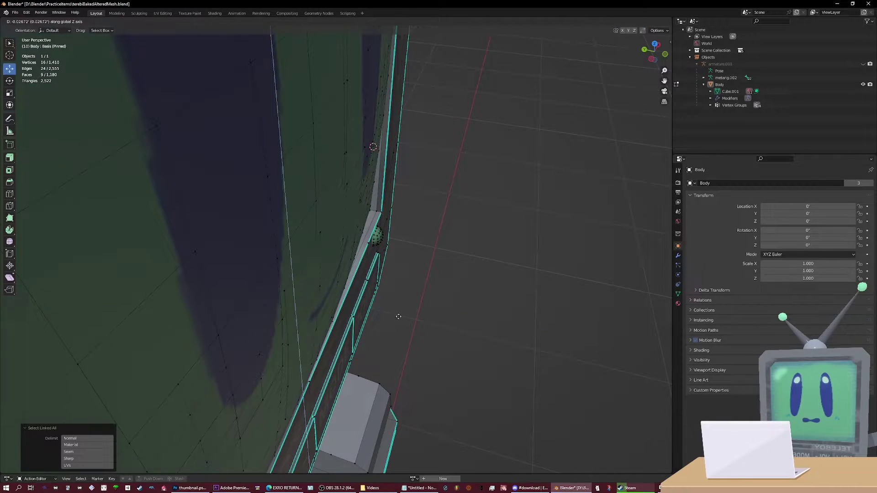
pyautogui.press('y')
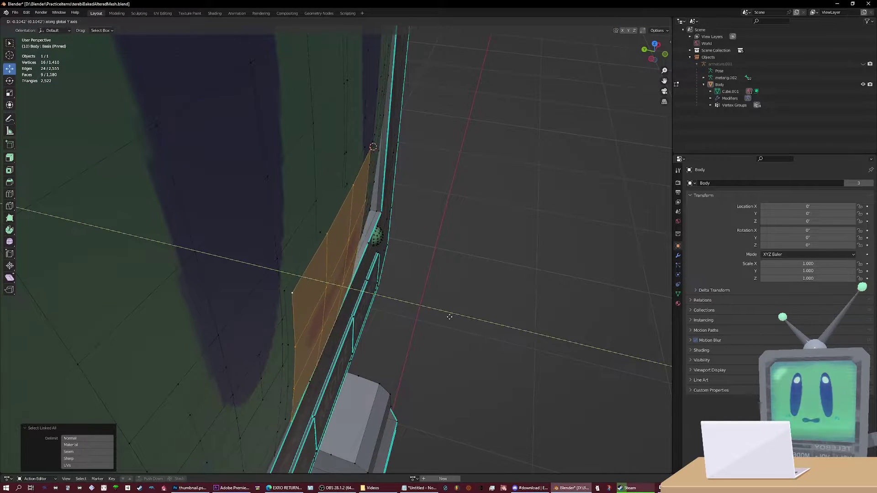
pyautogui.click(448, 315)
pyautogui.moveTo(448, 315); pyautogui.dragTo(482, 215, button='middle')
# Reposition the open-mouth plane along the global Y axis by about -0.092, in front of the screen
pyautogui.press('g')
pyautogui.press('y')
pyautogui.click(446, 339)
pyautogui.scroll(1, 429, 231)
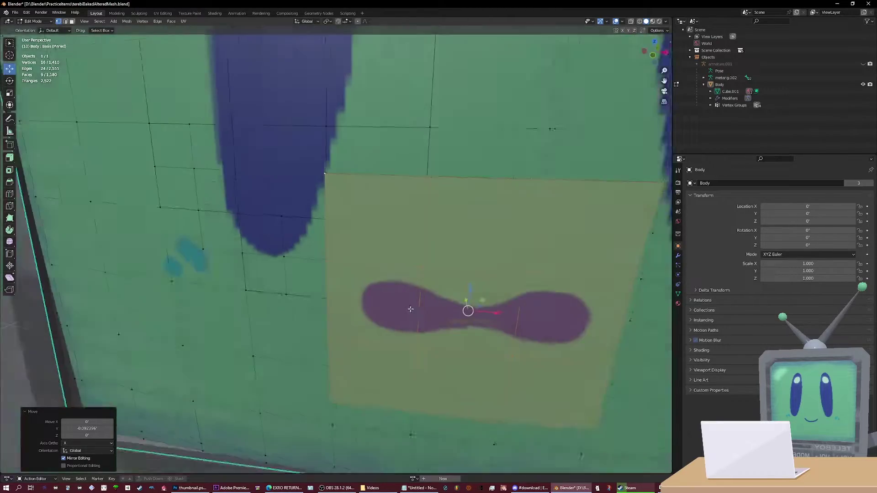
pyautogui.moveTo(409, 309); pyautogui.dragTo(356, 256, button='middle')
pyautogui.scroll(-3, 410, 310)
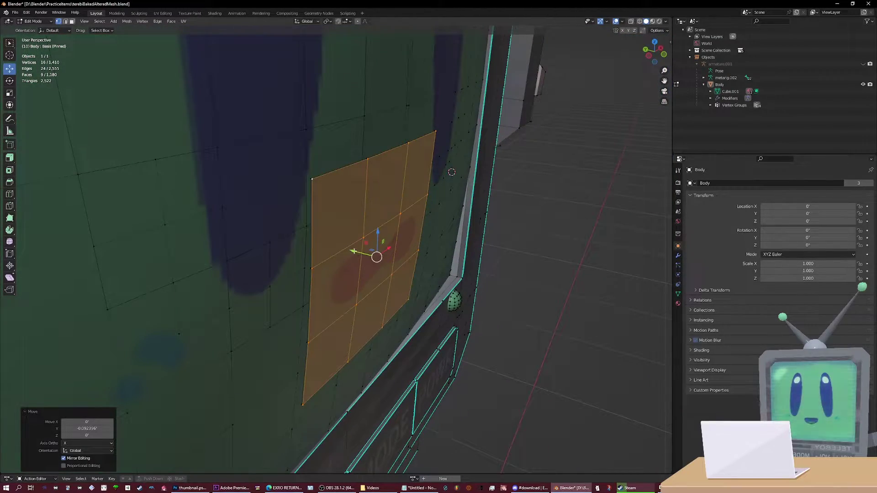
# Move the open-mouth plane back along the global Y axis by about 0.024, behind the visible face
pyautogui.press('g')
pyautogui.press('y')
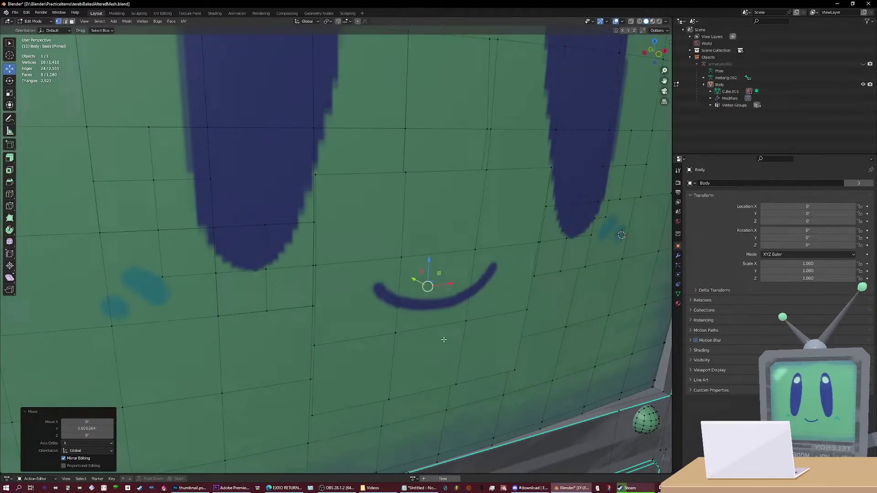
pyautogui.scroll(-3, 423, 287)
pyautogui.moveTo(423, 287); pyautogui.dragTo(395, 241, button='middle')
pyautogui.moveTo(390, 208); pyautogui.dragTo(381, 277, button='middle')
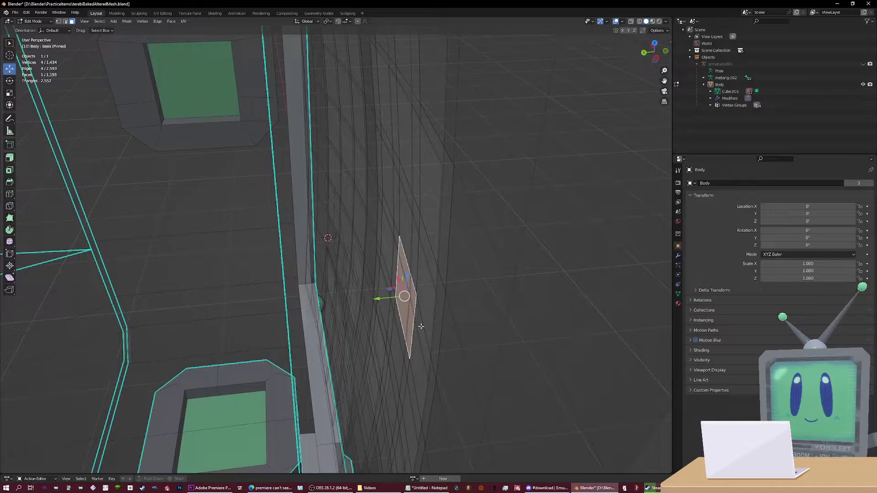
# Try moving the linked hidden eye plane forward along the Y axis, and undo the move
pyautogui.moveTo(442, 335); pyautogui.dragTo(337, 306, button='middle')
pyautogui.hotkey('ctrl', 'l')
pyautogui.press('g')
pyautogui.press('y')
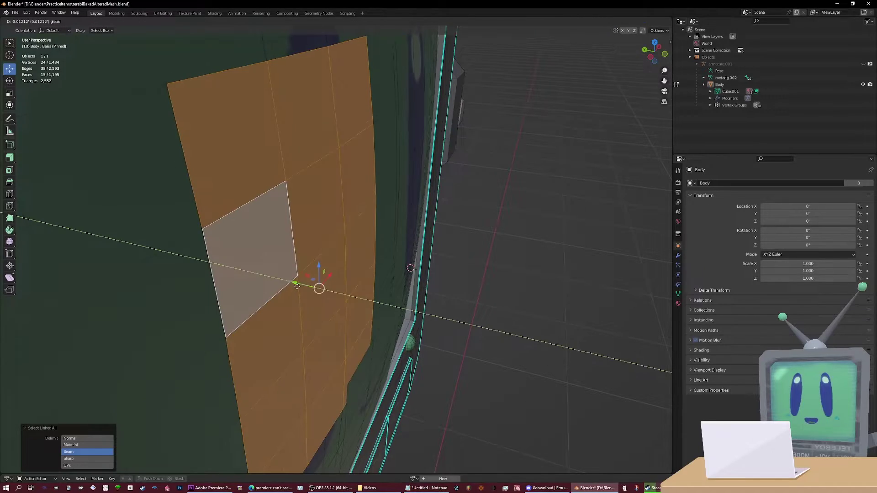
pyautogui.moveTo(297, 286); pyautogui.dragTo(299, 287)
pyautogui.moveTo(366, 292); pyautogui.dragTo(290, 303, button='middle')
pyautogui.hotkey('ctrl', 'z')
pyautogui.scroll(1, 292, 303)
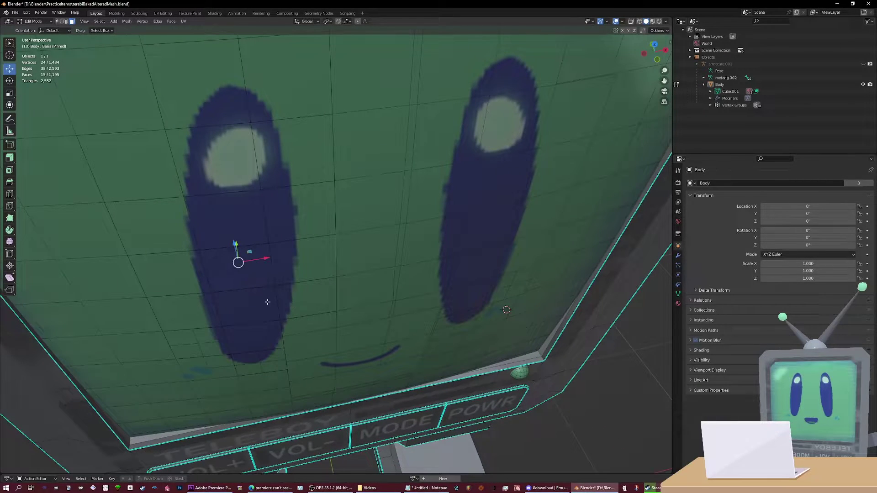
pyautogui.moveTo(340, 289); pyautogui.dragTo(356, 258, button='middle')
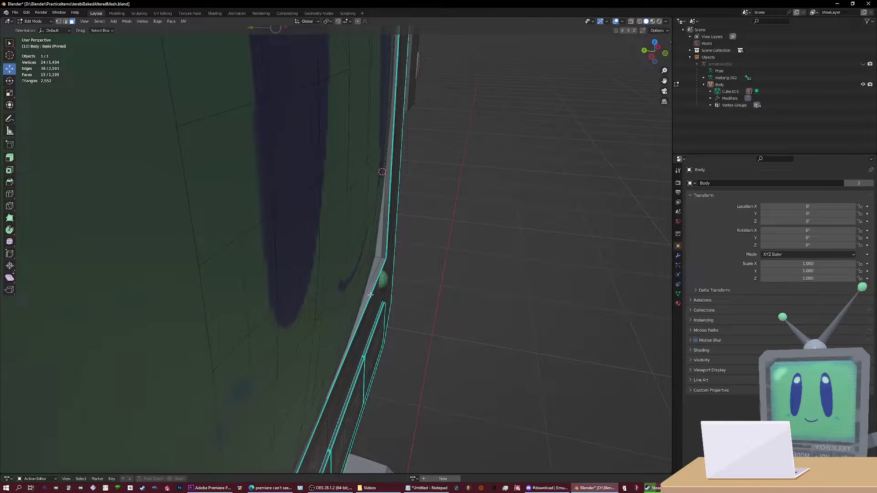
pyautogui.moveTo(466, 294); pyautogui.dragTo(364, 290, button='middle')
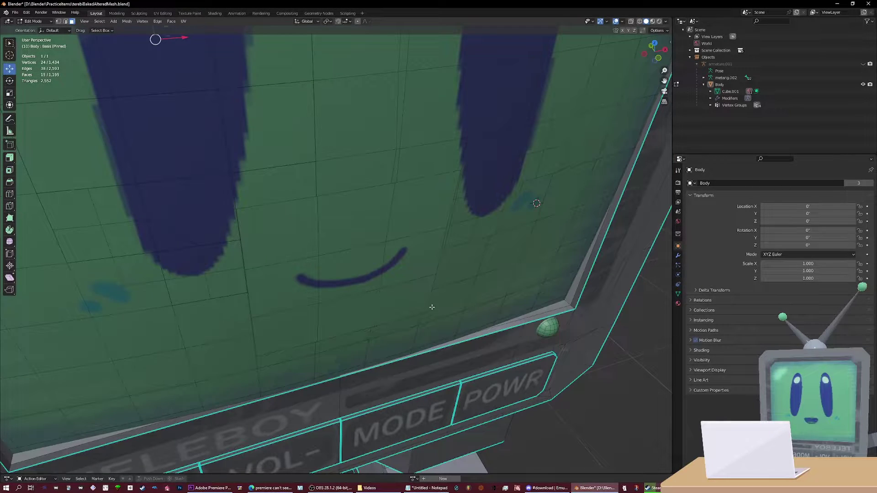
pyautogui.moveTo(438, 309); pyautogui.dragTo(389, 267, button='middle')
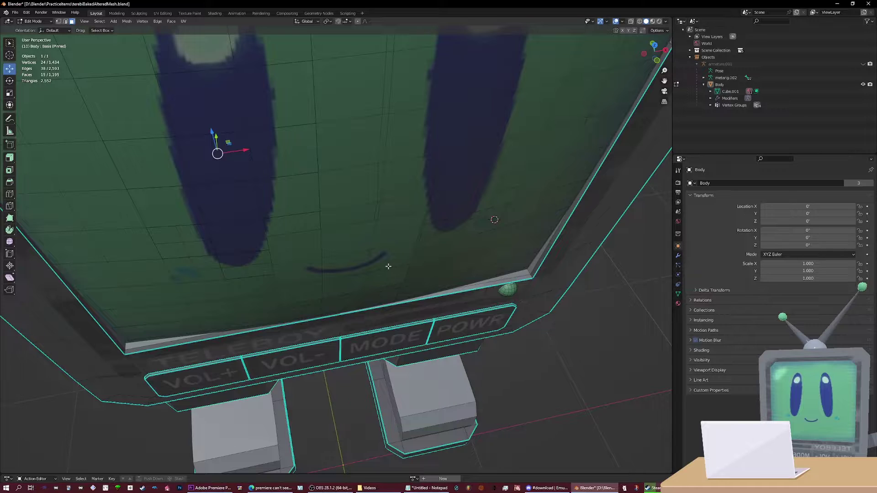
pyautogui.moveTo(389, 237); pyautogui.dragTo(390, 214, button='middle')
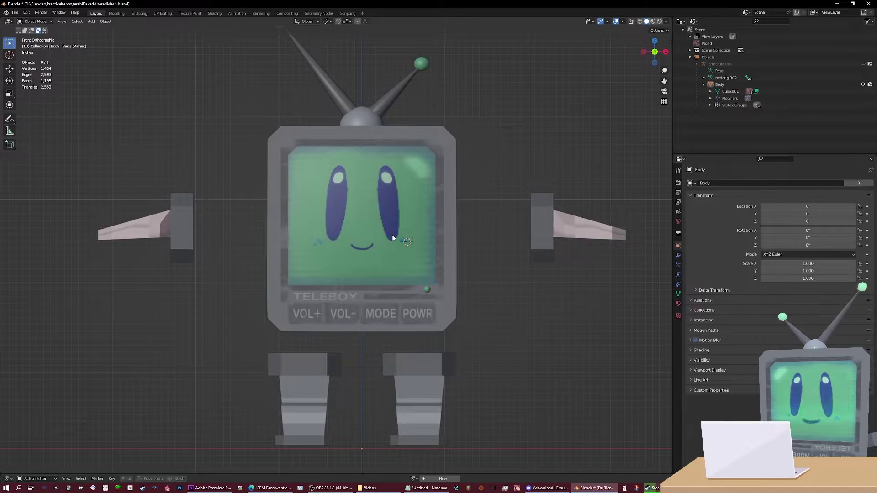
# Open the body mesh in Edit Mode and hide the eye and mouth planes covering the screen
pyautogui.scroll(3, 352, 243)
pyautogui.click(409, 264)
pyautogui.press('Tab')
pyautogui.keyDown('shift'); pyautogui.moveTo(361, 228); pyautogui.dragTo(355, 316, button='middle'); pyautogui.keyUp('shift')
pyautogui.press('h')
pyautogui.moveTo(309, 282); pyautogui.dragTo(304, 289, button='middle')
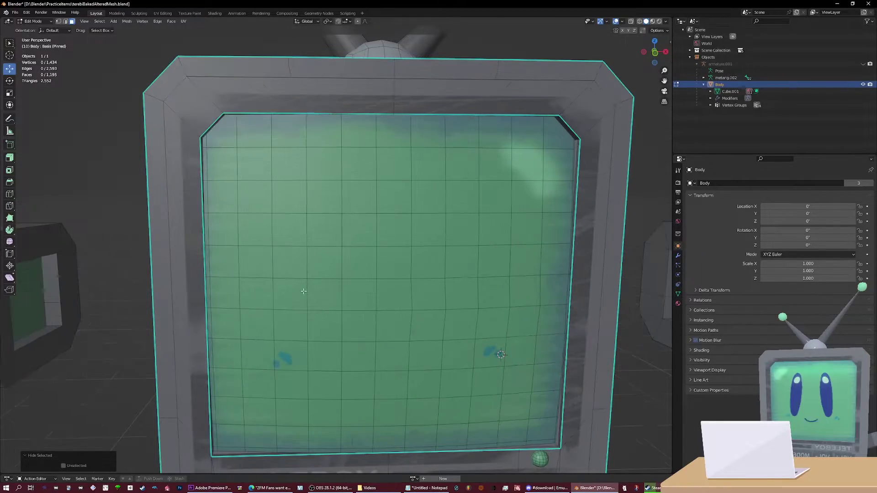
# Select the three-by-five block of screen faces at the eye on the VOL+ side and duplicate it in place
pyautogui.keyDown('shift'); pyautogui.moveTo(450, 260); pyautogui.dragTo(414, 253, button='middle'); pyautogui.keyUp('shift')
pyautogui.moveTo(236, 185); pyautogui.dragTo(320, 315)
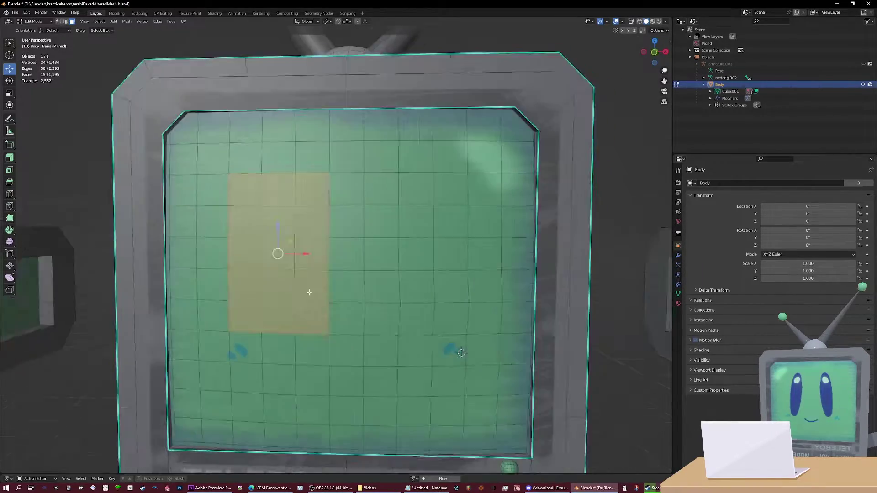
pyautogui.moveTo(319, 316); pyautogui.dragTo(415, 324, button='middle')
pyautogui.hotkey('shift', 'd')
pyautogui.press('Escape')
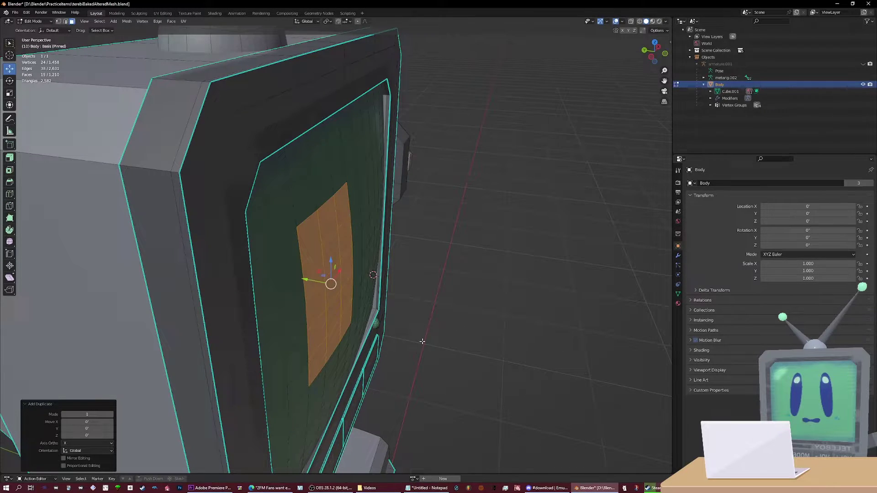
# Move the duplicated eye faces along the global Y axis
pyautogui.moveTo(502, 340); pyautogui.dragTo(497, 341, button='middle')
pyautogui.press('g')
pyautogui.press('y')
pyautogui.click(494, 339)
pyautogui.moveTo(423, 323); pyautogui.dragTo(368, 320, button='middle')
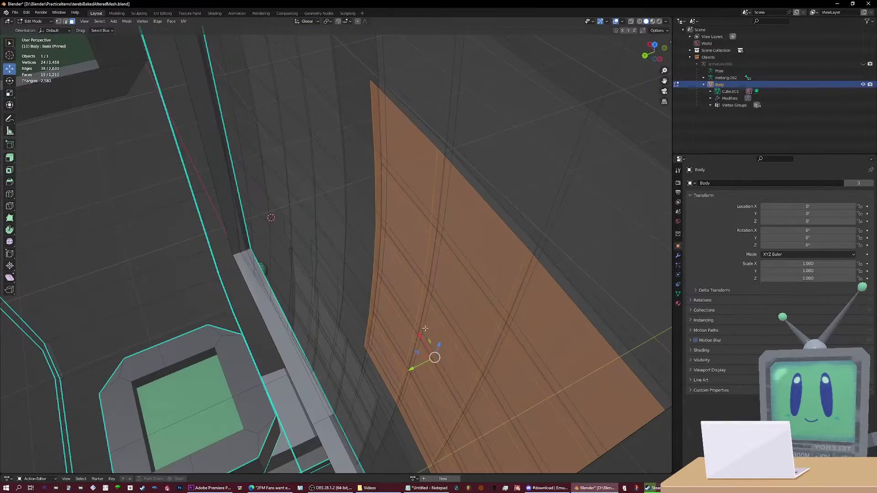
pyautogui.moveTo(425, 328)
pyautogui.mouseDown(button='middle')
pyautogui.moveTo(398, 319)
pyautogui.moveTo(418, 313)
pyautogui.mouseUp(button='middle')
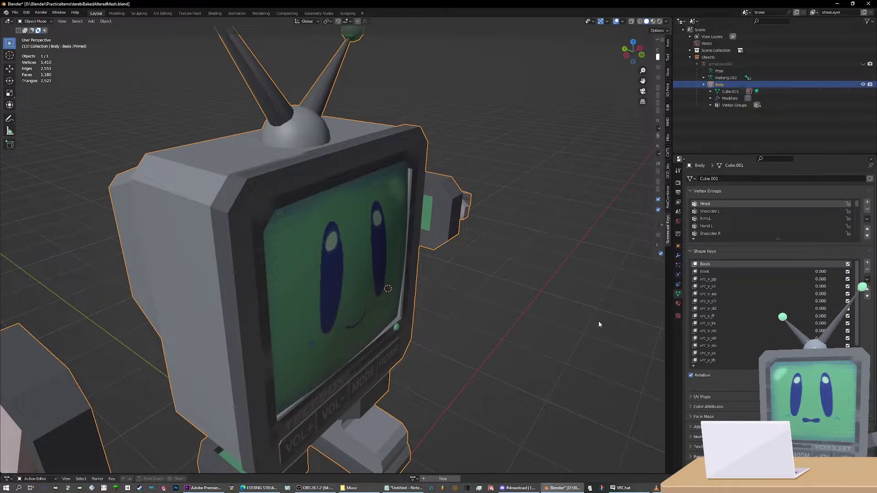
# Edit the body mesh on the Basis shape key and nudge the selected face planes slightly along the Y axis
pyautogui.press('Tab')
pyautogui.scroll(5, 354, 286)
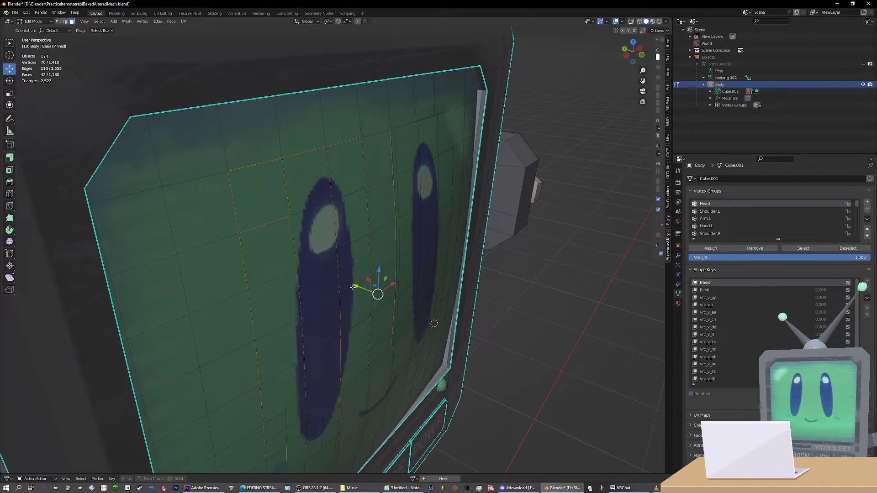
pyautogui.moveTo(356, 286); pyautogui.dragTo(359, 289)
pyautogui.press('KP_1')
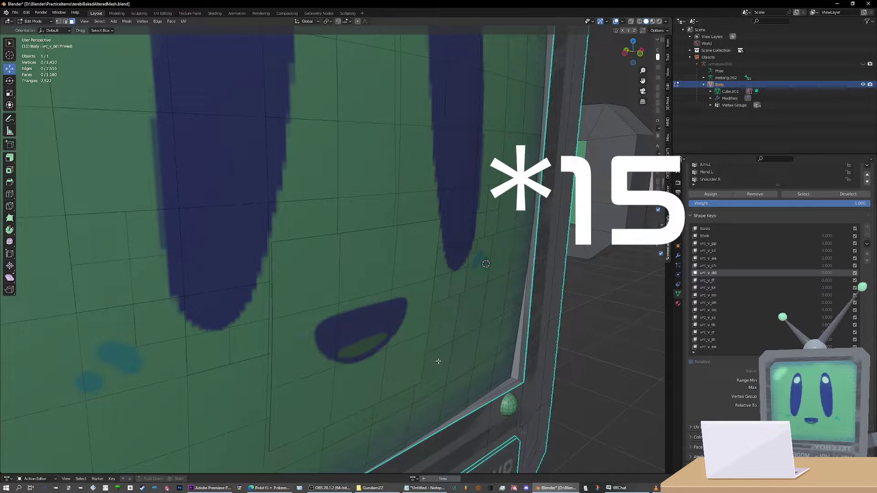
# Preview the mouth shapes of the viseme shape keys, including vrc_v_aa, vrc_v_ch, vrc_v_dd, vrc_v_nn, vrc_v_ih and the last one
pyautogui.click(718, 251)
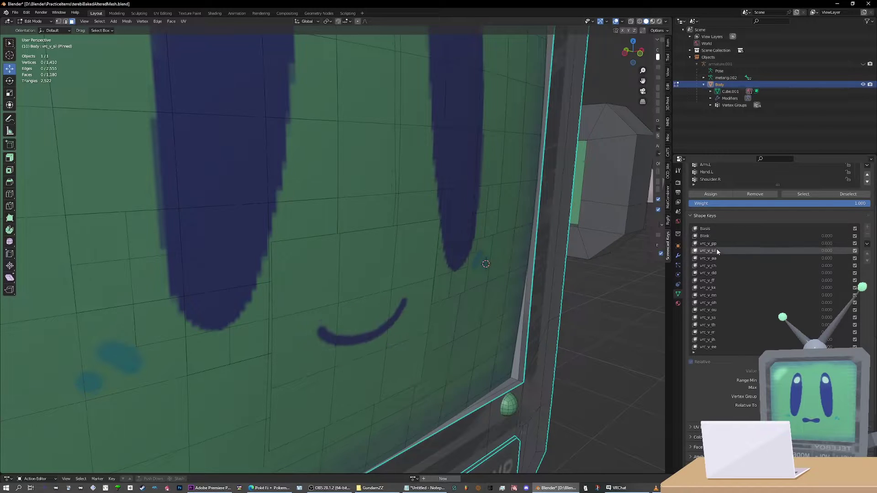
pyautogui.click(717, 259)
pyautogui.click(716, 266)
pyautogui.click(717, 273)
pyautogui.click(717, 287)
pyautogui.click(719, 295)
pyautogui.click(718, 339)
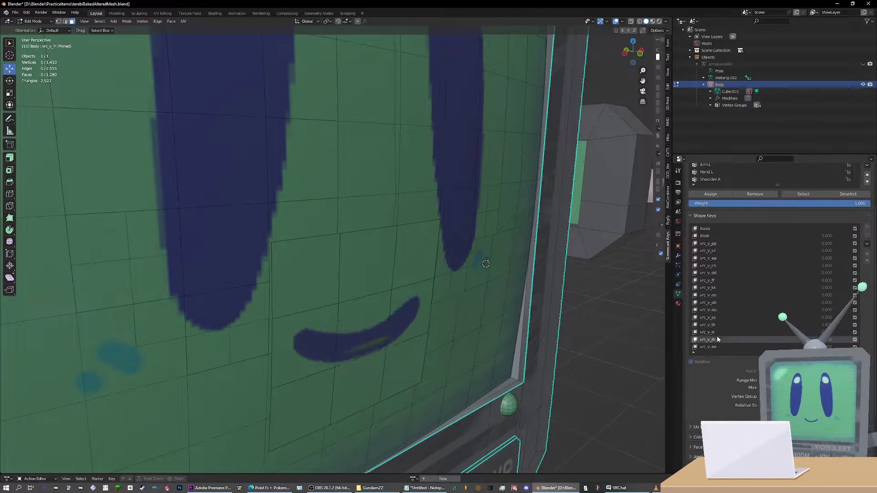
pyautogui.scroll(-2, 717, 339)
pyautogui.click(717, 320)
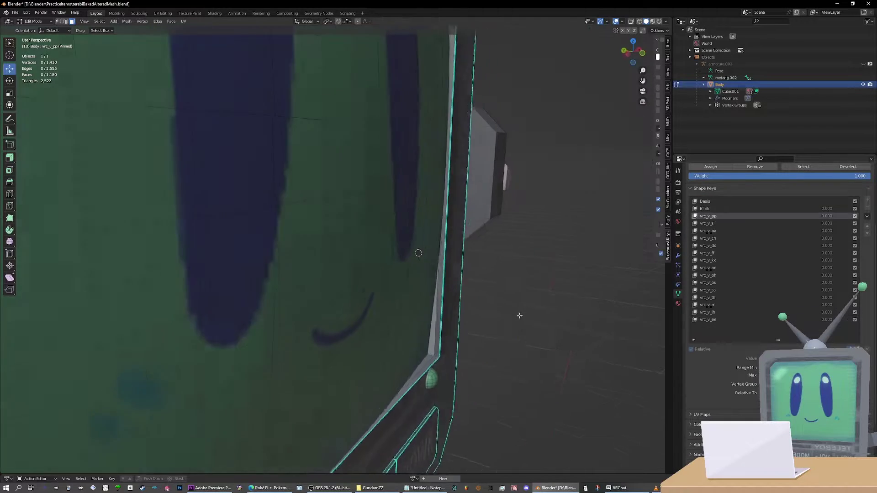
pyautogui.moveTo(519, 315); pyautogui.dragTo(470, 325, button='middle')
pyautogui.moveTo(341, 329); pyautogui.dragTo(379, 323, button='middle')
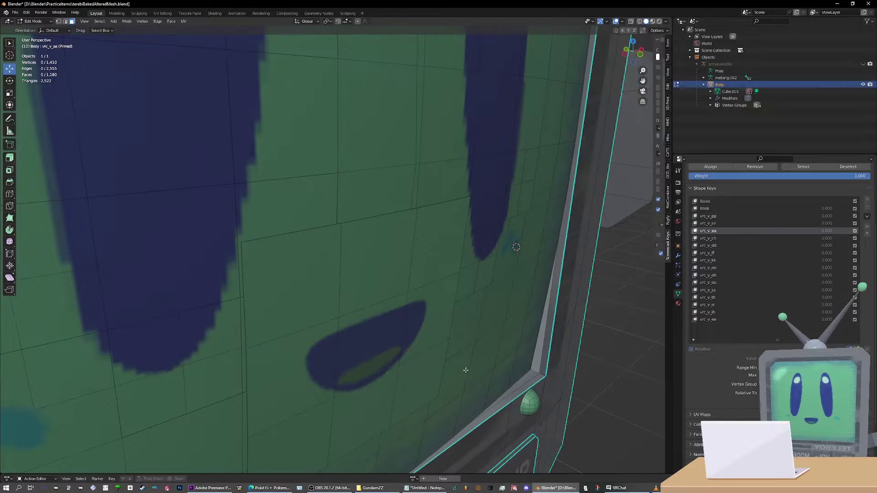
# Compare the mouth shapes of the vrc_v_aa, vrc_v_ch, vrc_v_nn and vrc_v_ss shape keys and return to Basis
pyautogui.click(722, 223)
pyautogui.click(718, 230)
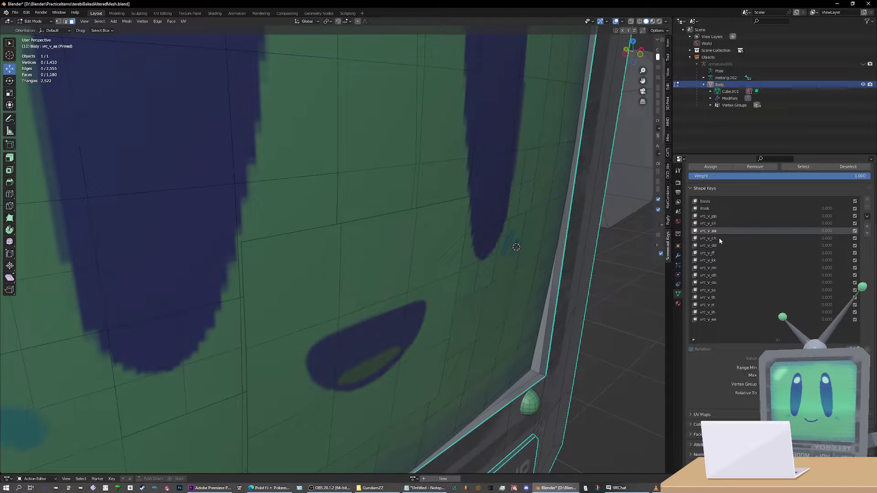
pyautogui.click(719, 238)
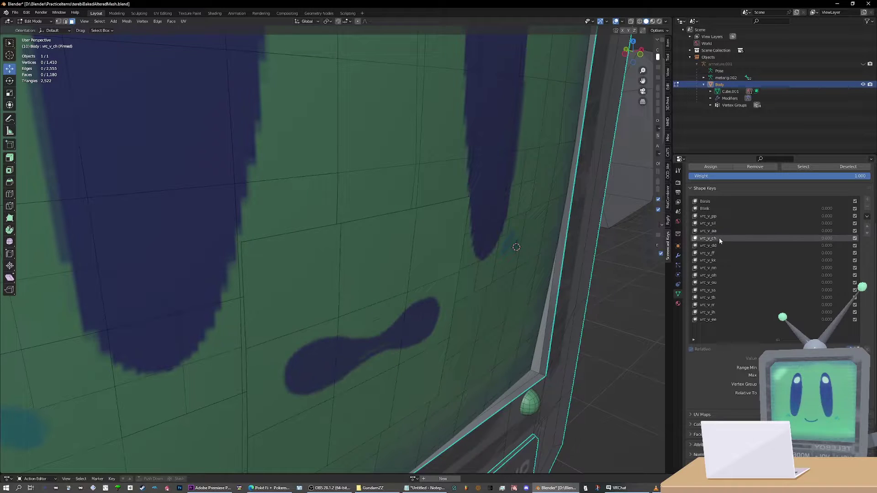
pyautogui.click(717, 268)
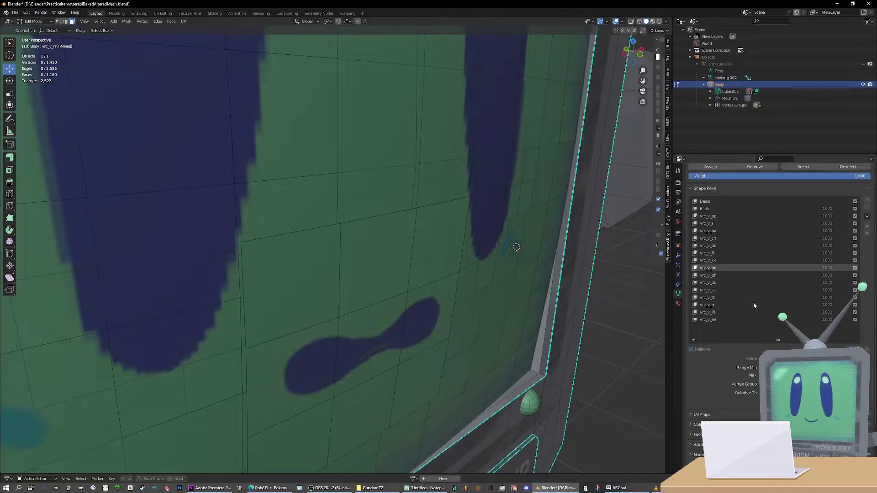
pyautogui.click(709, 291)
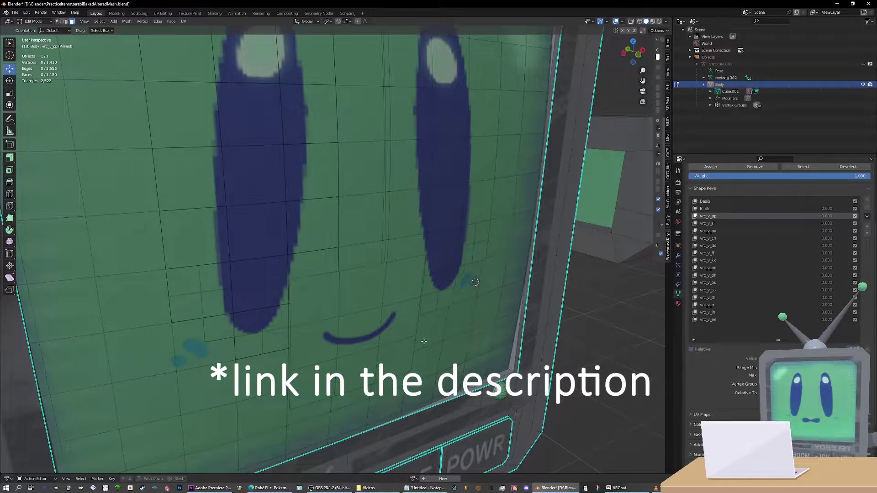
pyautogui.click(721, 201)
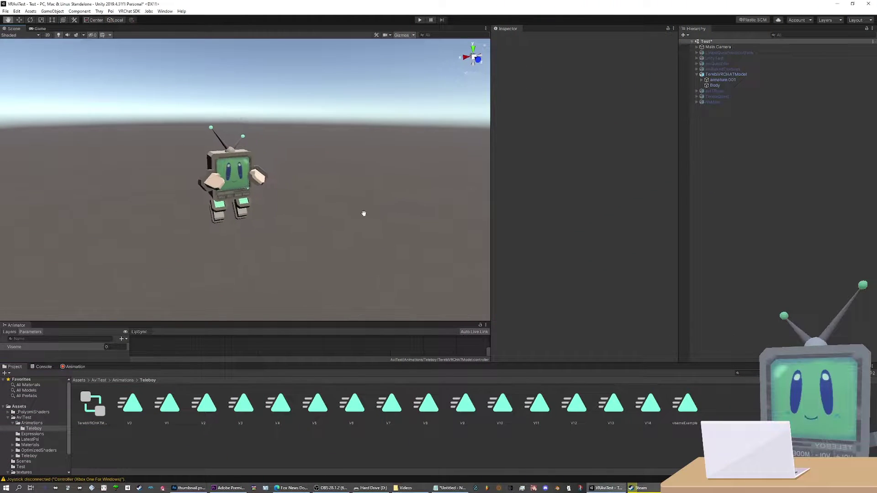
# Switch to Unity and select the TerebiVRCHATModel avatar in the scene
pyautogui.moveTo(363, 214); pyautogui.dragTo(396, 224)
pyautogui.press('w')
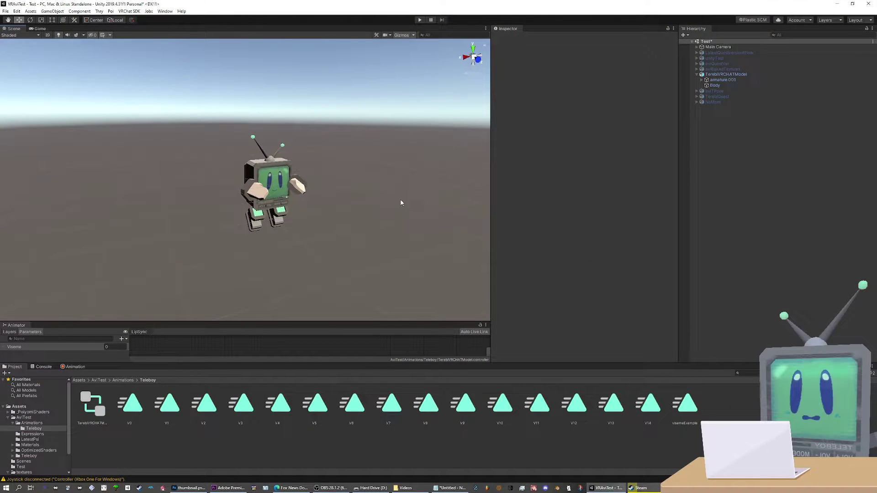
pyautogui.scroll(2, 401, 201)
pyautogui.moveTo(401, 199); pyautogui.dragTo(385, 194, button='middle')
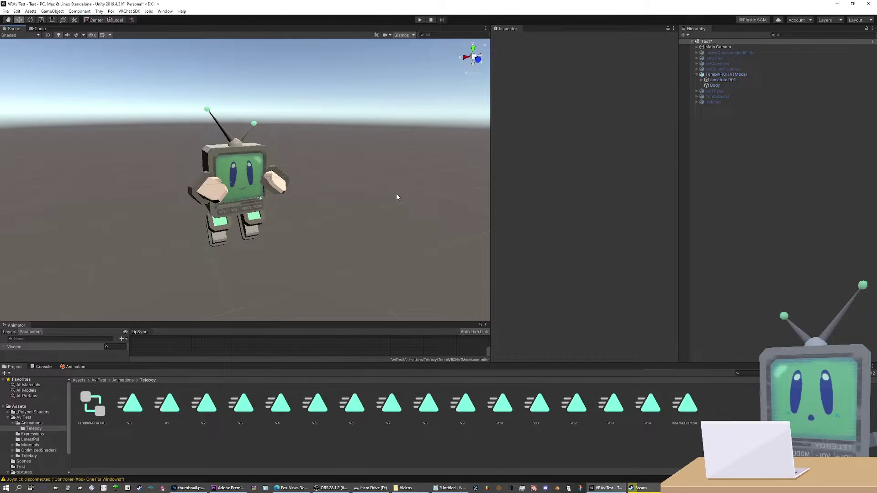
pyautogui.click(264, 162)
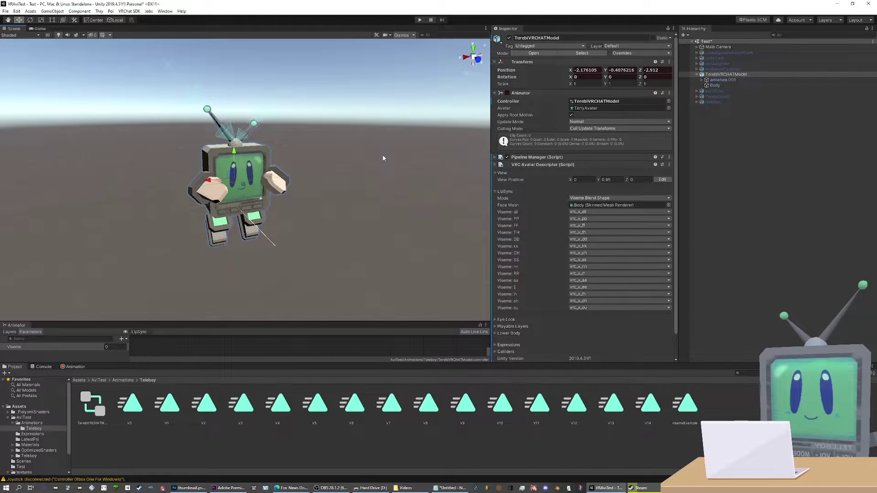
# In the VRC Avatar Descriptor, collapse LipSync, expand Eye Look and collapse its Transforms to show the Eyelids settings
pyautogui.click(495, 192)
pyautogui.click(495, 200)
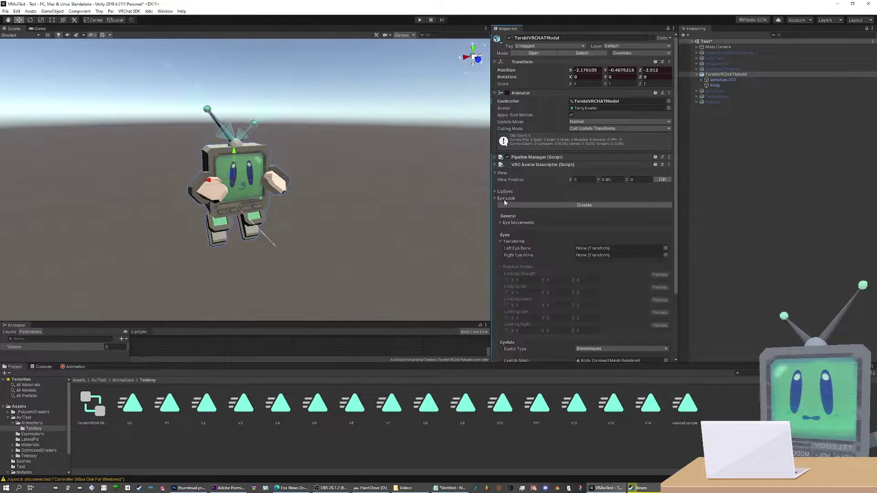
pyautogui.scroll(-3, 575, 227)
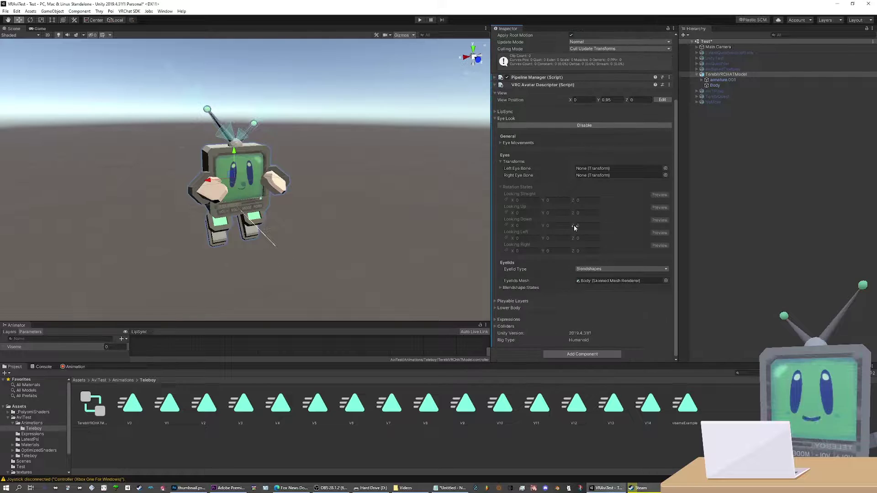
pyautogui.click(501, 163)
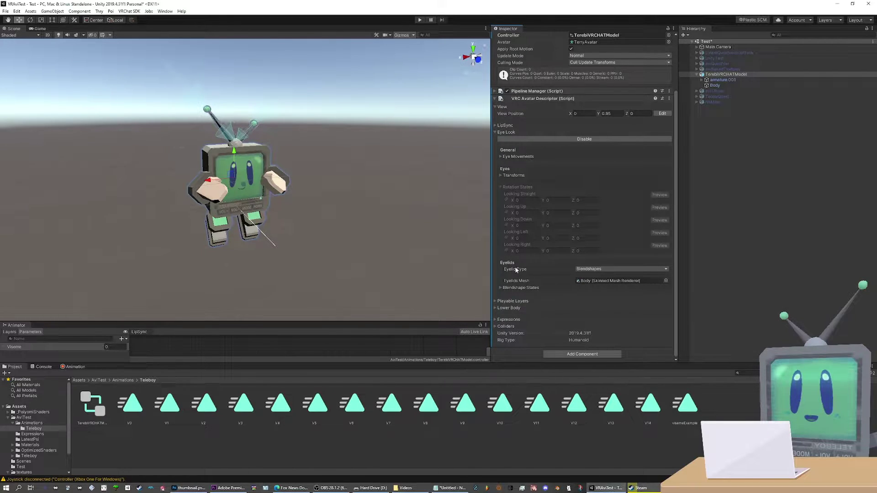
# Set the eyelid type to Blendshapes, locate the Body eyelids mesh, and choose the Blink blendshape for the Blink state
pyautogui.click(589, 269)
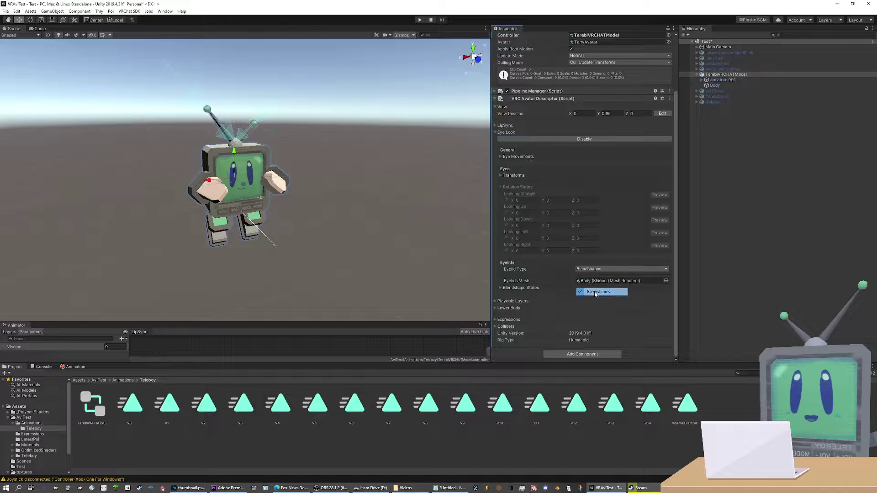
pyautogui.click(597, 292)
pyautogui.click(592, 282)
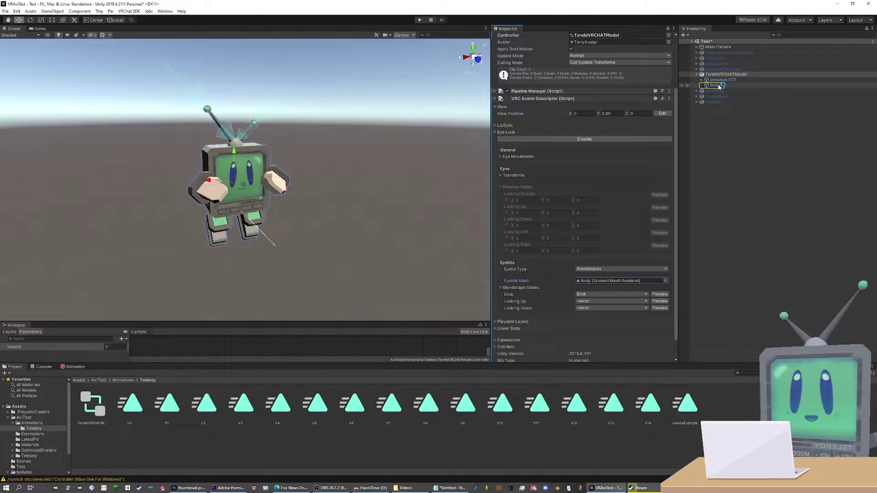
pyautogui.click(594, 295)
pyautogui.click(588, 312)
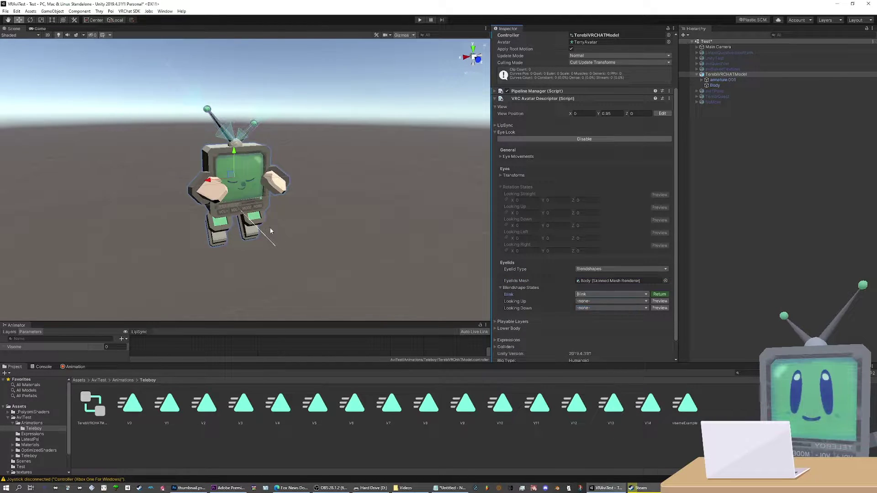
# Preview the Blink eyelid state close up on the avatar's face and return to the open-eyed pose
pyautogui.scroll(10, 311, 235)
pyautogui.scroll(-3, 411, 269)
pyautogui.scroll(3, 433, 270)
pyautogui.click(662, 294)
pyautogui.click(662, 295)
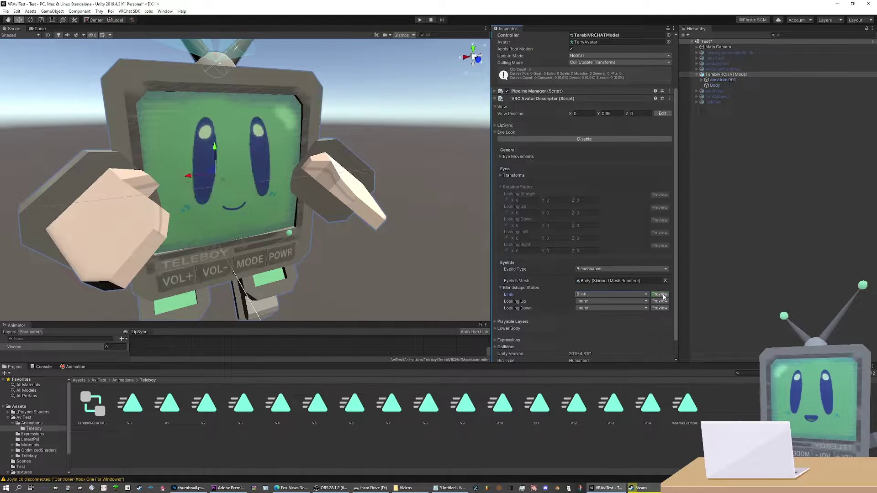
pyautogui.click(660, 295)
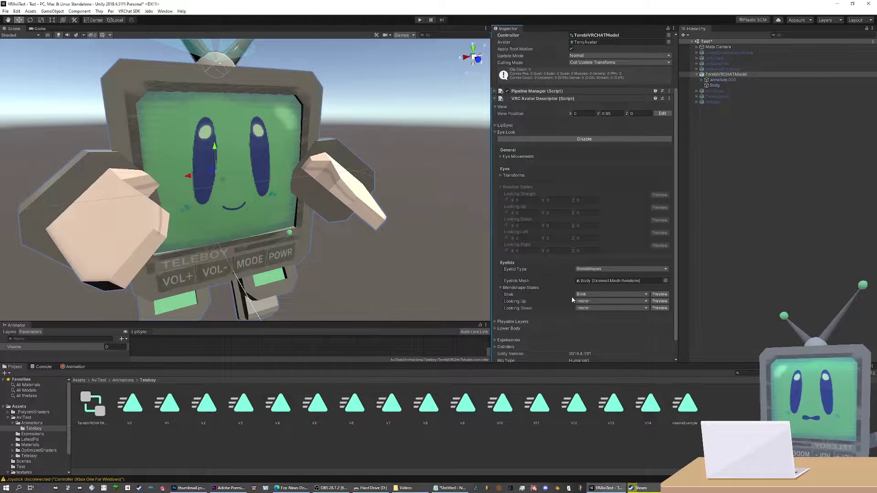
# Collapse Blendshape States and Eye Look, expand LipSync, and check the face mesh and the sil viseme's blendshape options
pyautogui.click(502, 288)
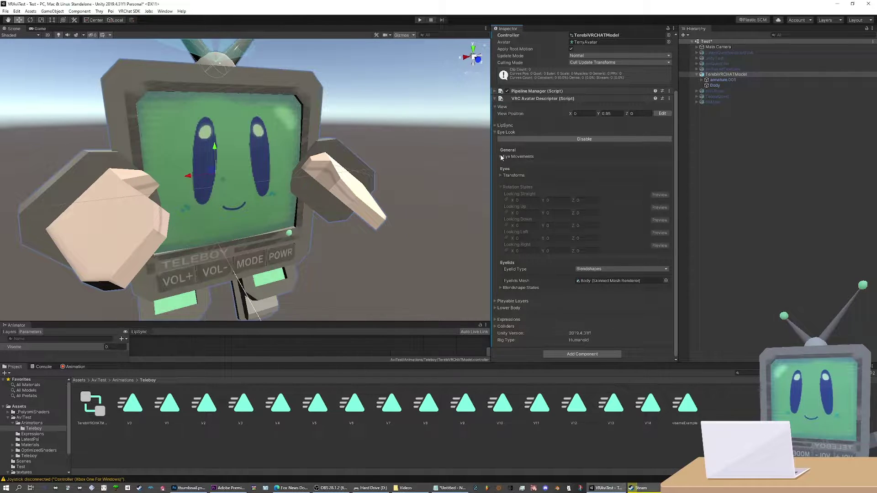
pyautogui.click(498, 133)
pyautogui.click(498, 192)
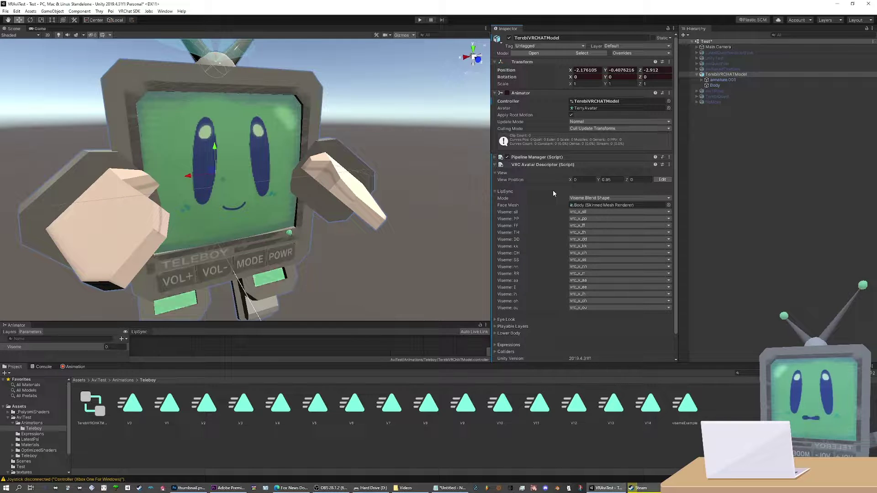
pyautogui.click(594, 206)
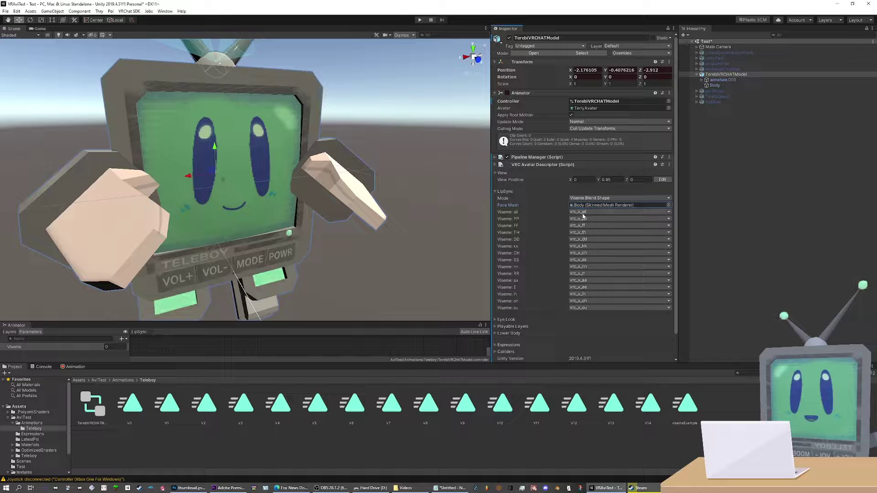
pyautogui.click(583, 213)
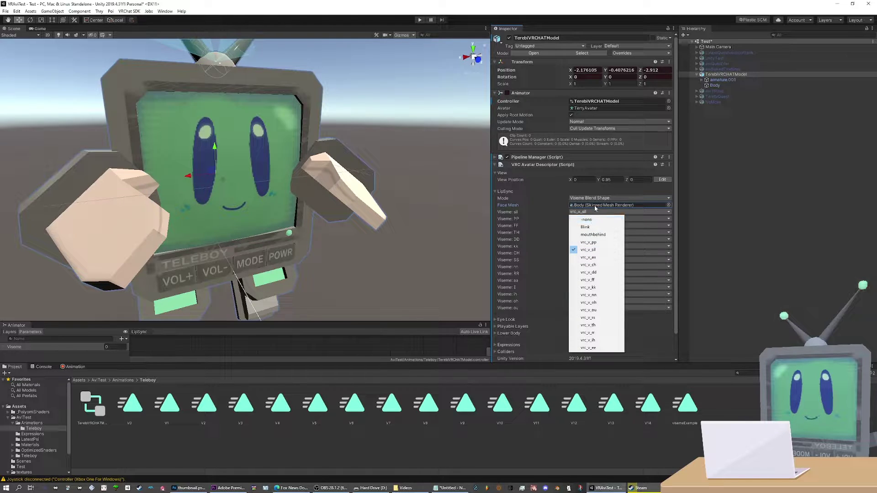
pyautogui.click(594, 212)
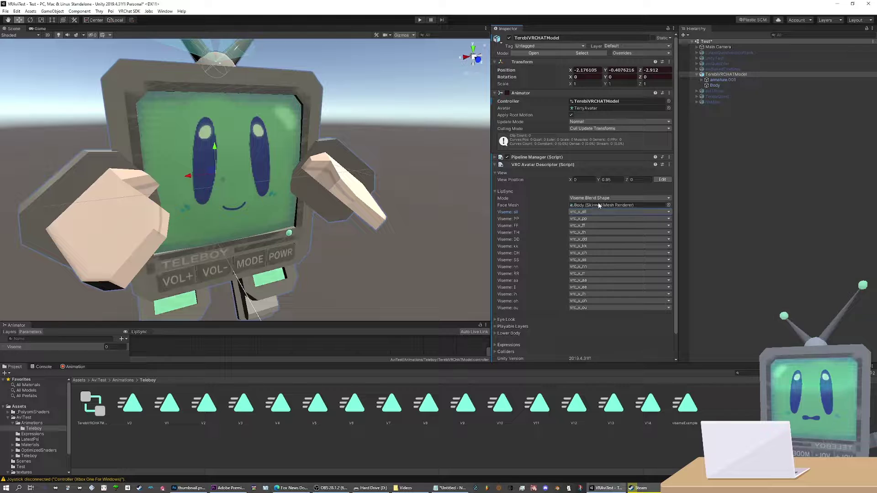
# Switch the LipSync mode to Viseme Parameter Only, return it to Viseme Blend Shape, and review the mode options again
pyautogui.click(603, 199)
pyautogui.click(603, 199)
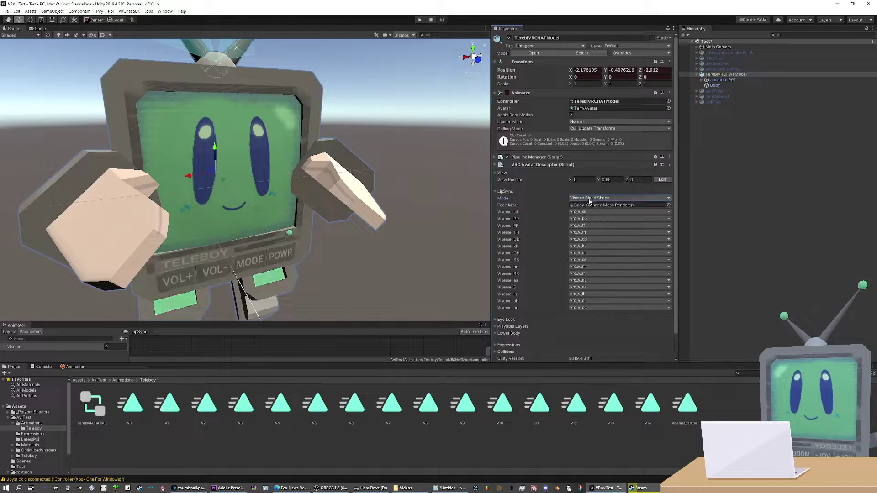
pyautogui.click(589, 201)
pyautogui.click(594, 237)
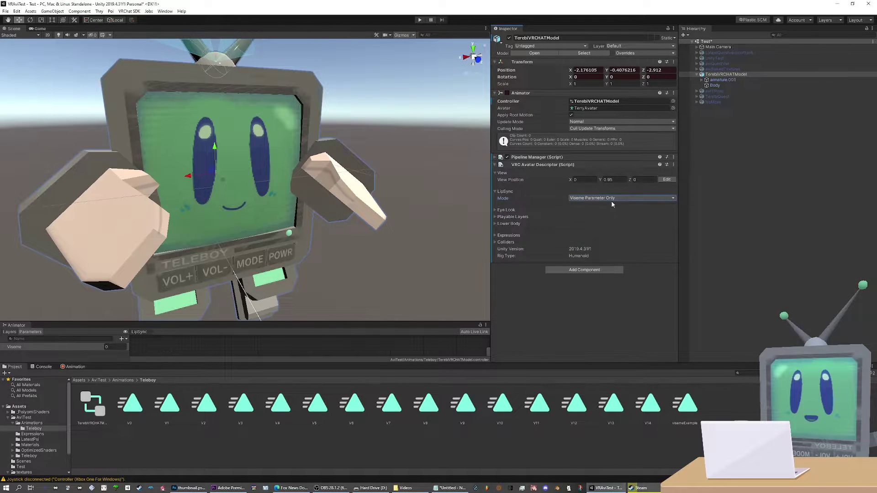
pyautogui.click(577, 199)
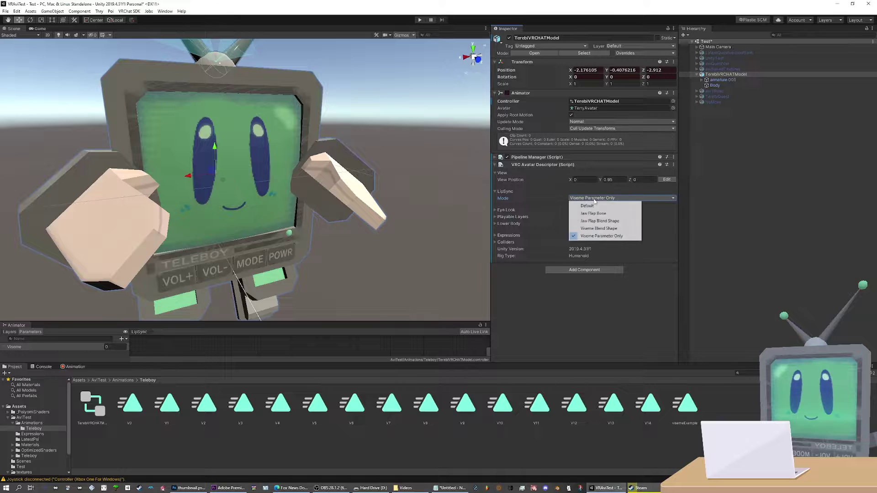
pyautogui.click(598, 228)
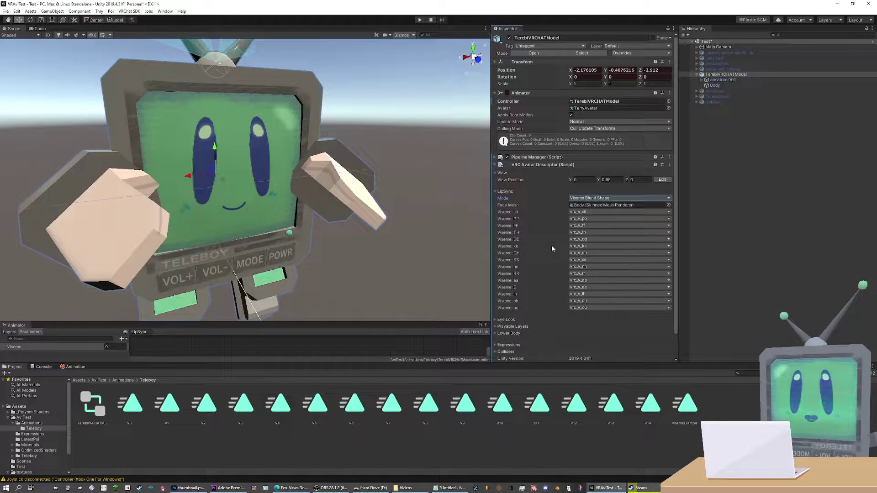
pyautogui.click(594, 199)
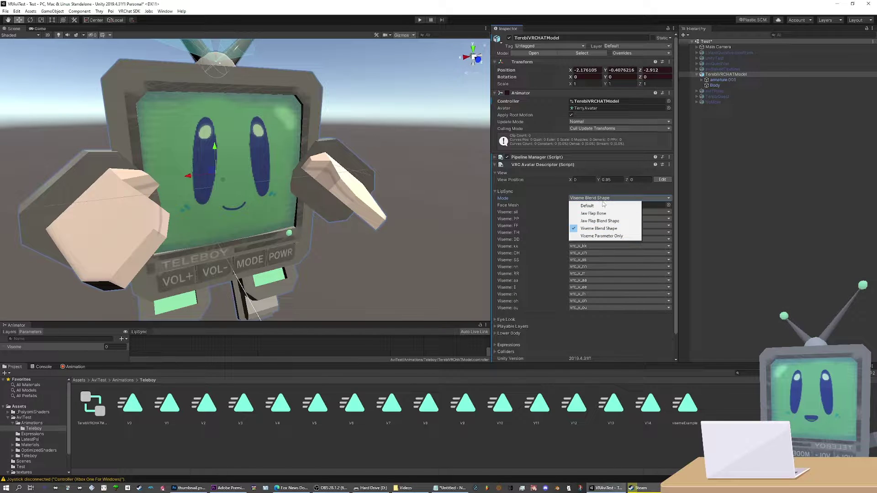
pyautogui.click(594, 236)
# Widen the Scene view against the Inspector and view the avatar from the front
pyautogui.moveTo(492, 227); pyautogui.dragTo(562, 227)
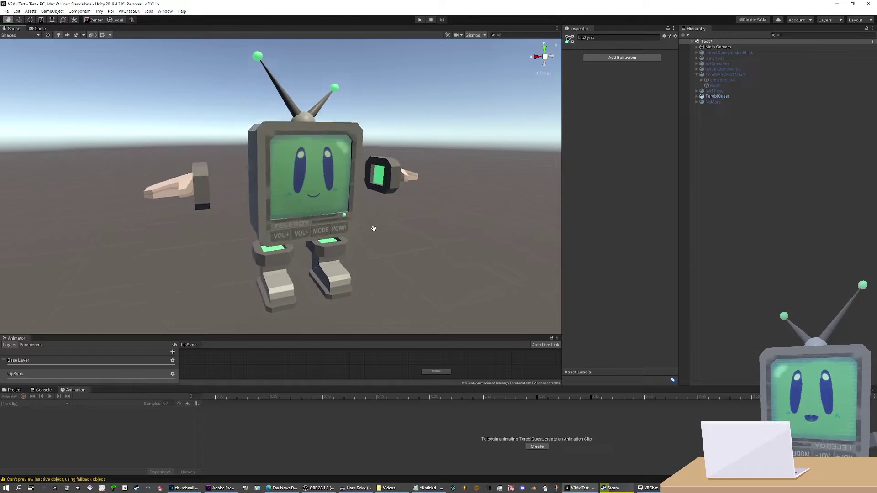
pyautogui.moveTo(372, 225); pyautogui.dragTo(354, 234)
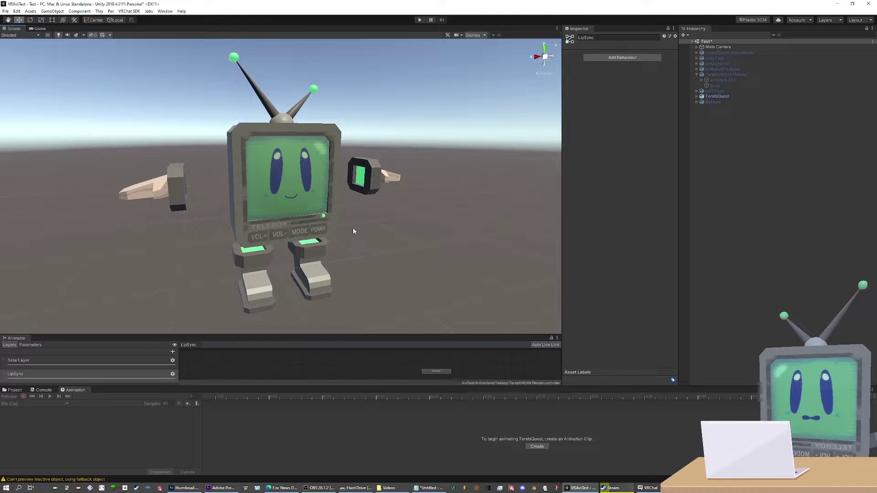
pyautogui.moveTo(354, 214); pyautogui.dragTo(376, 210, button='middle')
pyautogui.scroll(5, 448, 207)
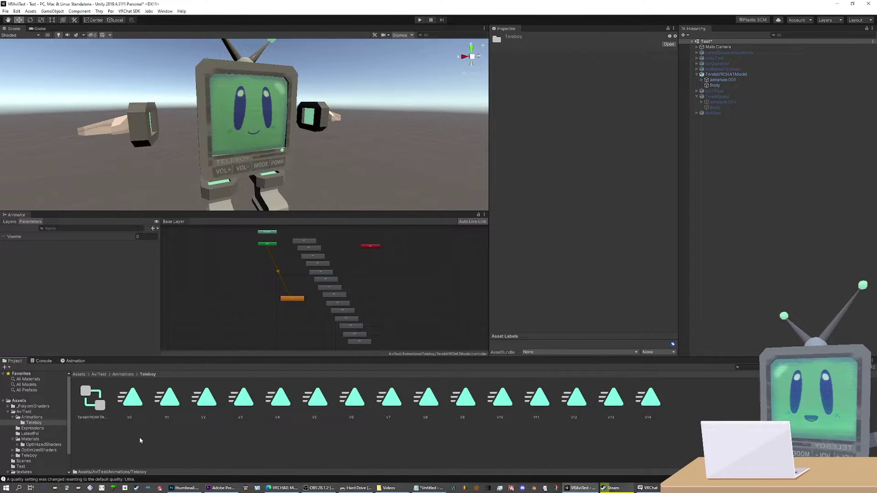
# Create an animator controller named Example in the Teleboy folder and select the TerebiVRCHATModel avatar
pyautogui.rightClick(138, 437)
pyautogui.moveTo(186, 262)
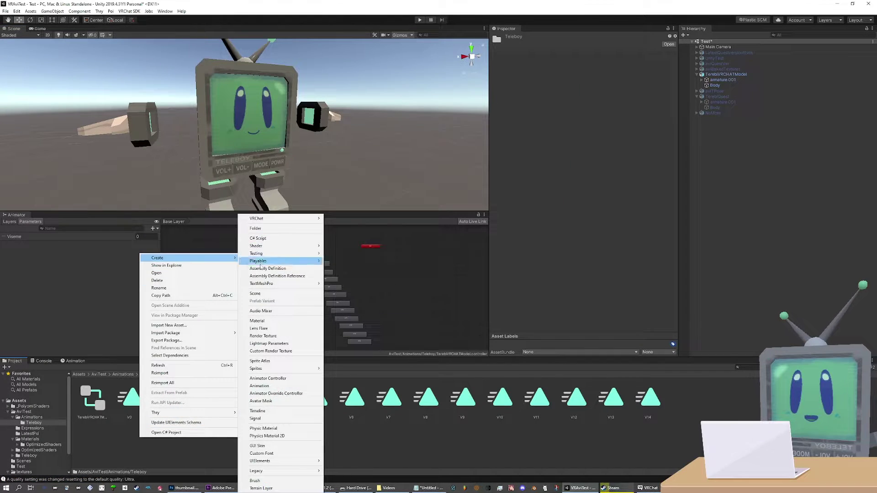
pyautogui.click(302, 381)
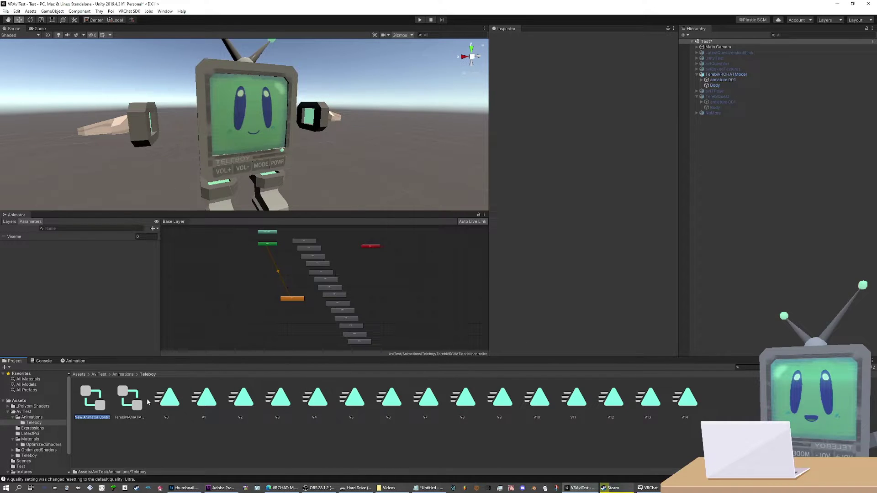
pyautogui.write('Example')
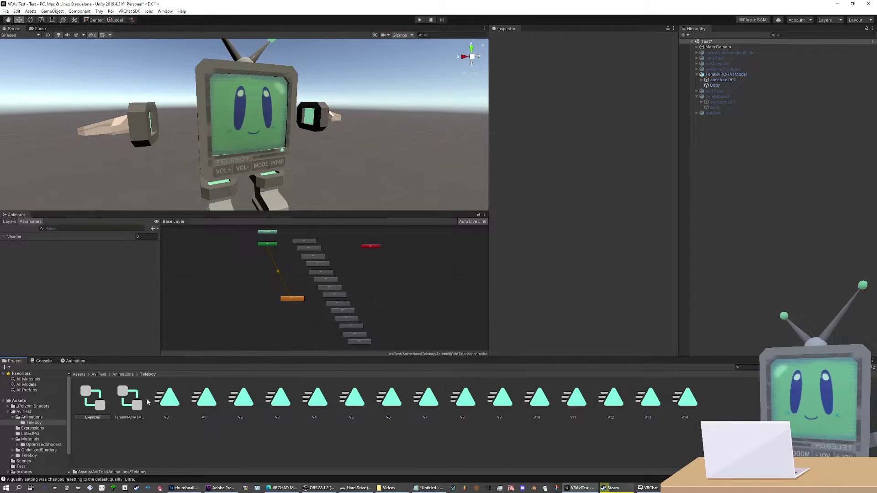
pyautogui.press('Return')
pyautogui.click(726, 74)
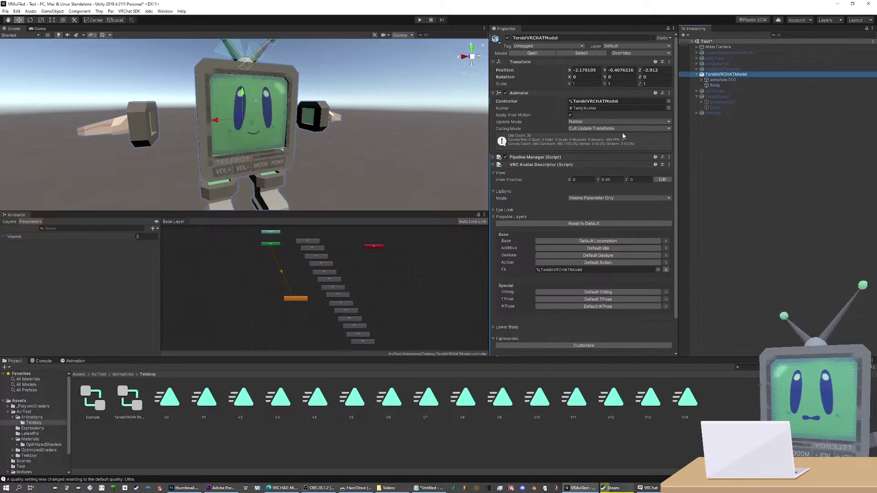
pyautogui.moveTo(93, 402); pyautogui.dragTo(149, 403)
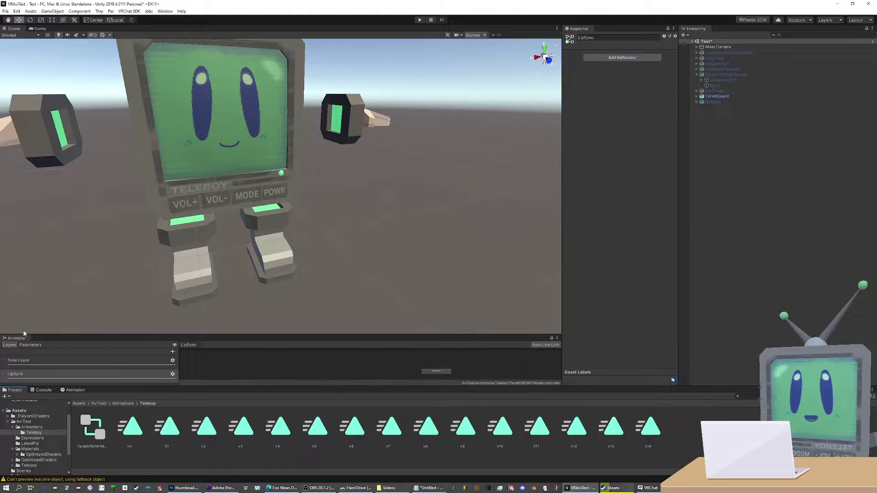
# Show the Animation window and expand LipSync in TerebiQuest's VRC Avatar Descriptor to list its visemes
pyautogui.click(93, 428)
pyautogui.click(165, 11)
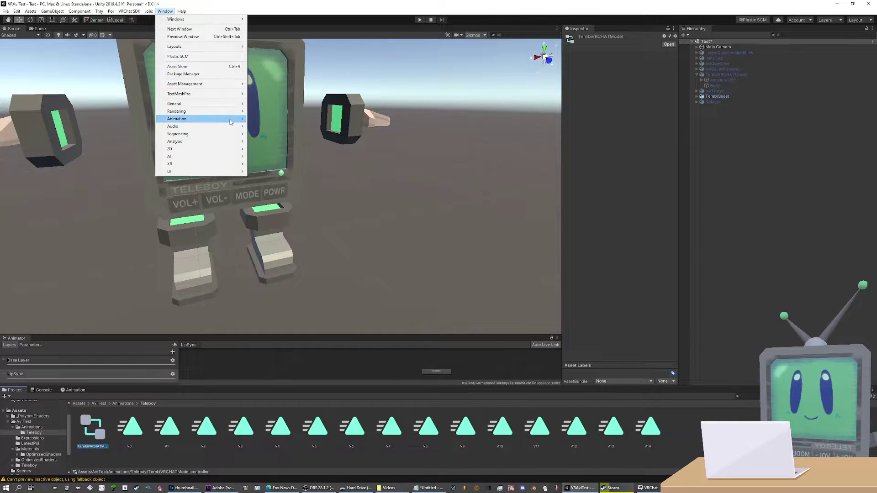
pyautogui.moveTo(231, 122)
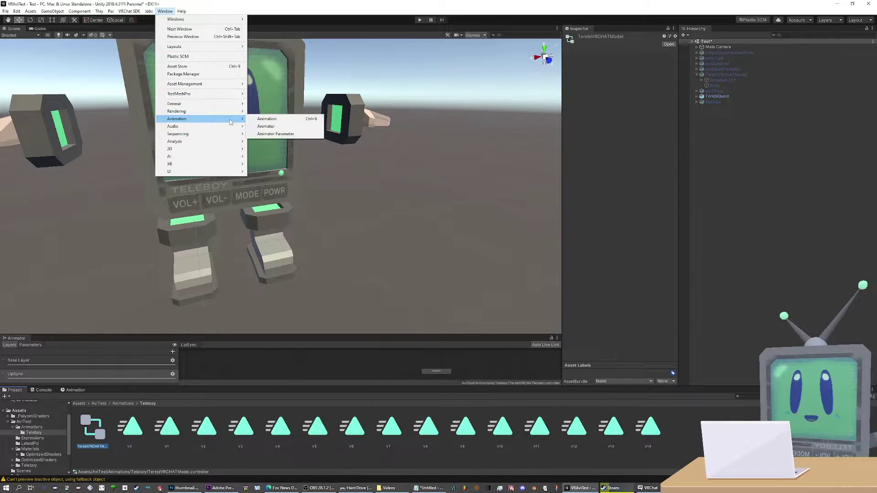
pyautogui.click(276, 122)
pyautogui.click(568, 193)
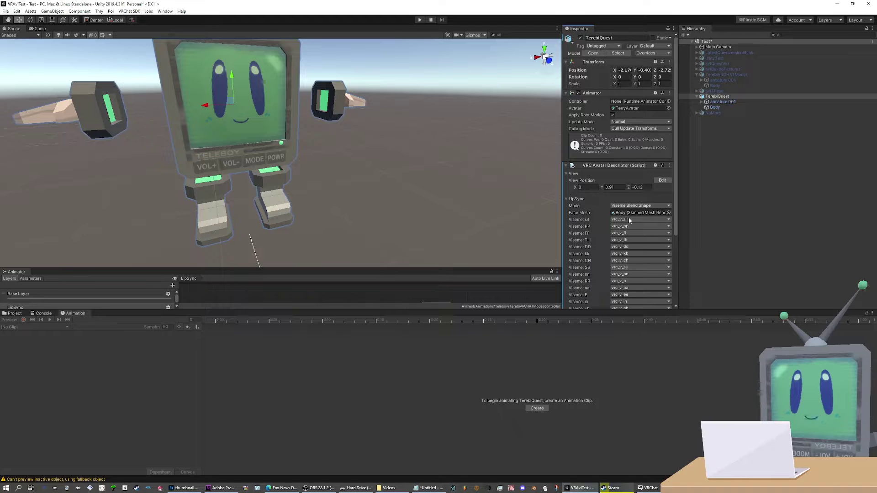
pyautogui.scroll(-3, 624, 214)
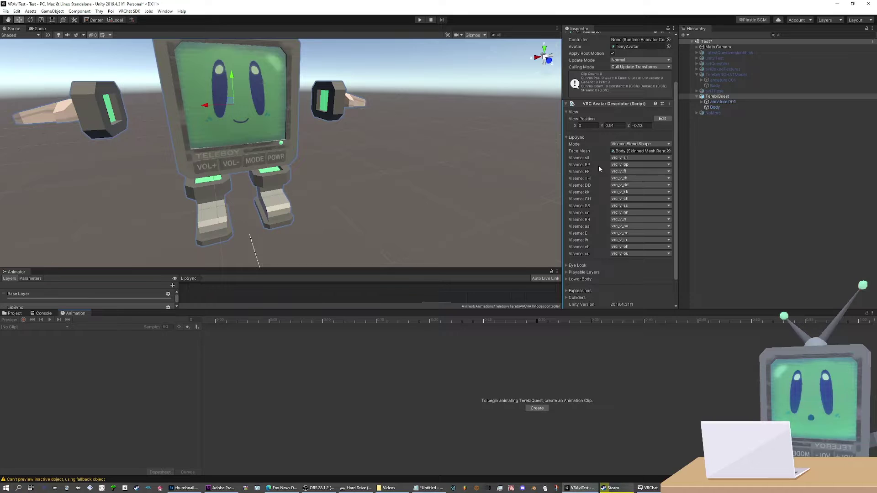
# Create an animation clip named V0 for TerebiQuest in the Animations folder
pyautogui.click(537, 408)
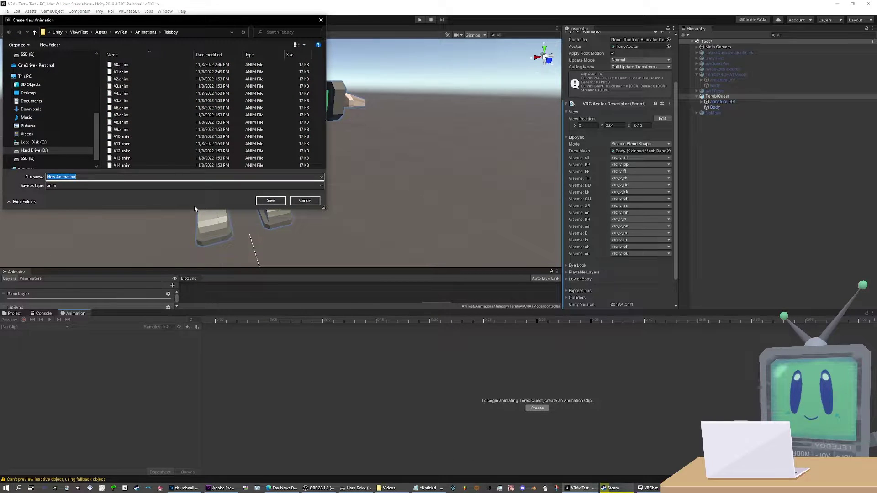
pyautogui.click(146, 32)
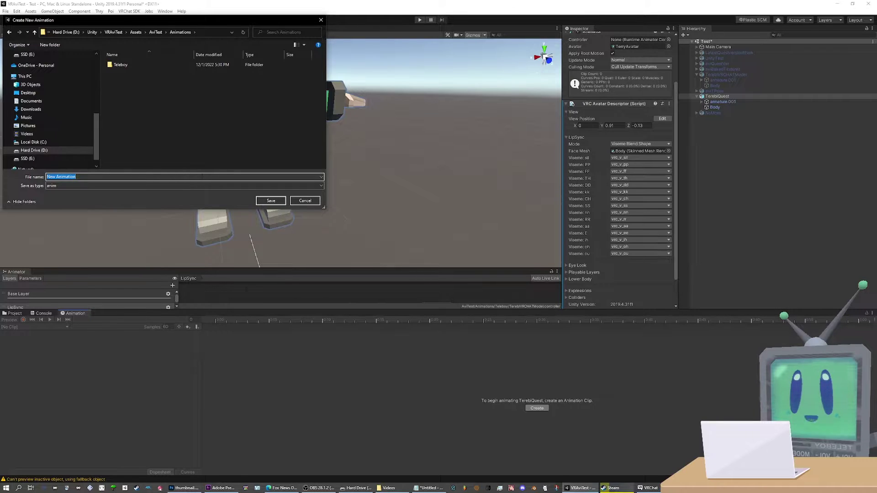
pyautogui.click(257, 203)
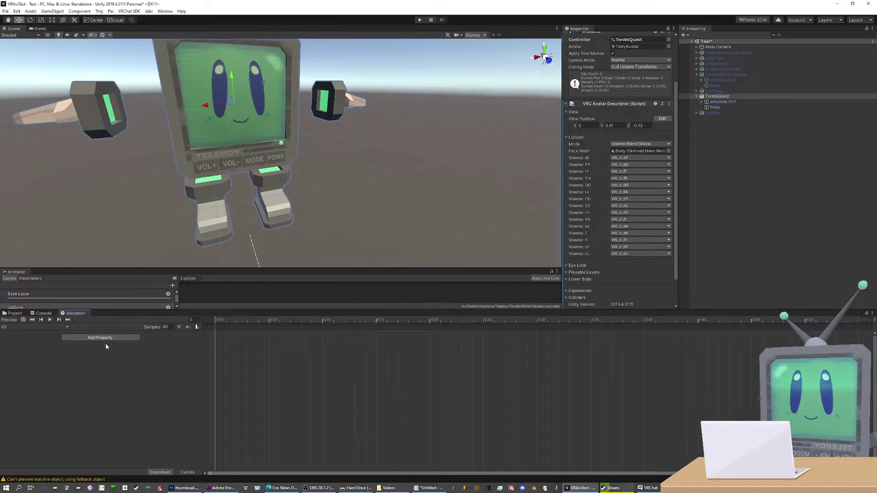
# Start keyframe recording in the V0 clip and set the Body mesh's vrc_v_sil blendshape to 100
pyautogui.click(23, 320)
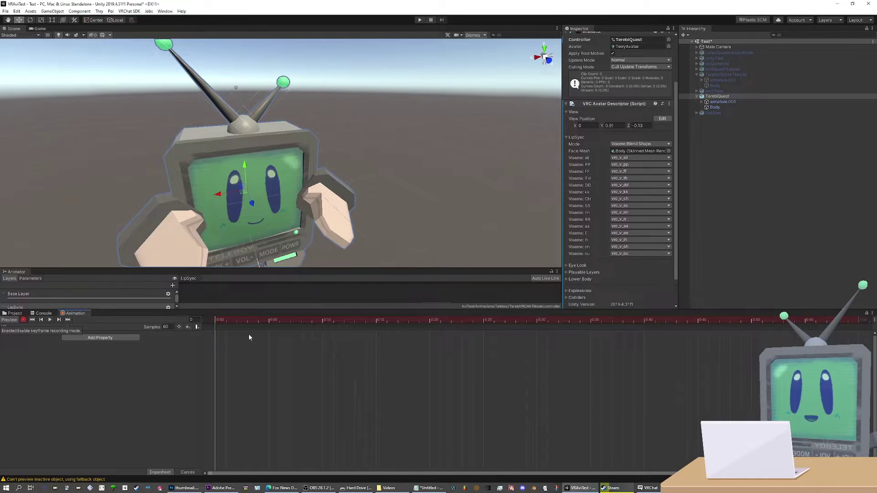
pyautogui.click(635, 152)
pyautogui.click(715, 108)
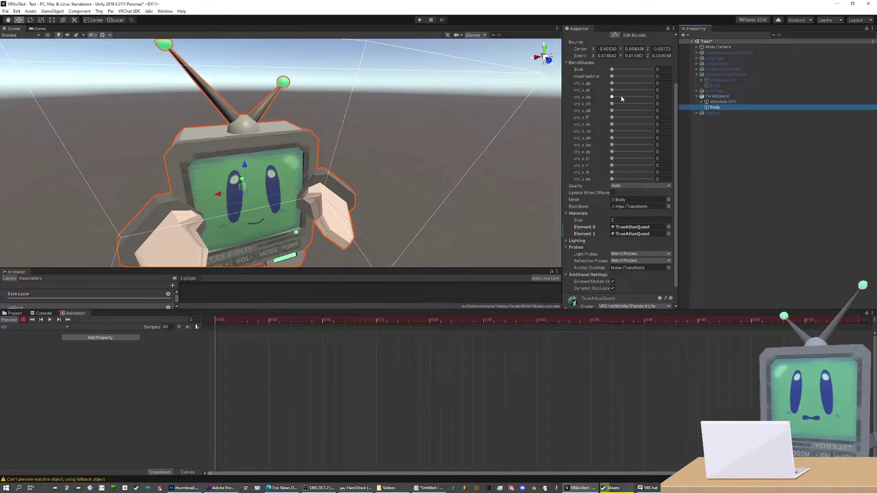
pyautogui.moveTo(613, 92); pyautogui.dragTo(656, 91)
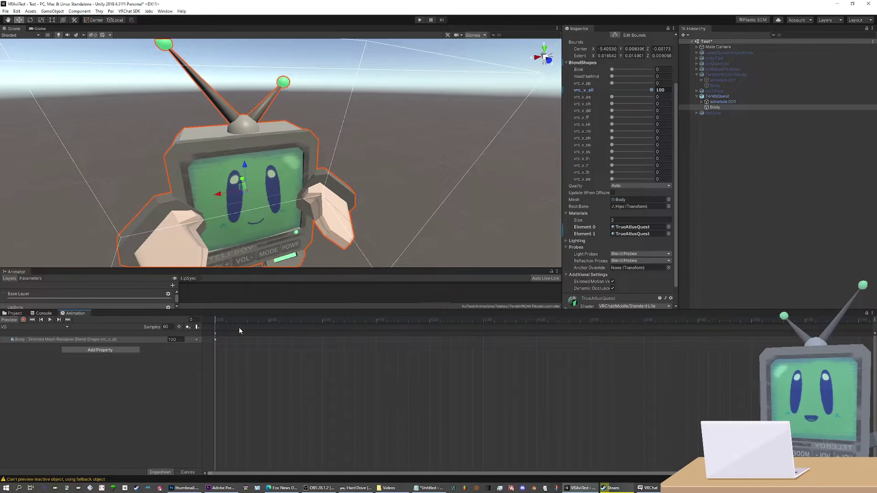
# Create an animation clip named V1 in the Animations folder and record the Body mesh's vrc_v_pp at 100 with vrc_v_sil at 0
pyautogui.click(34, 327)
pyautogui.click(30, 344)
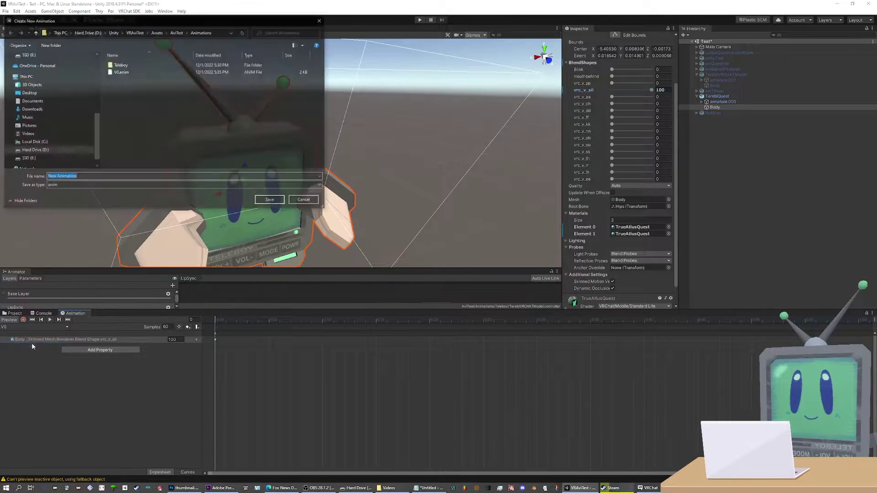
pyautogui.write('V1')
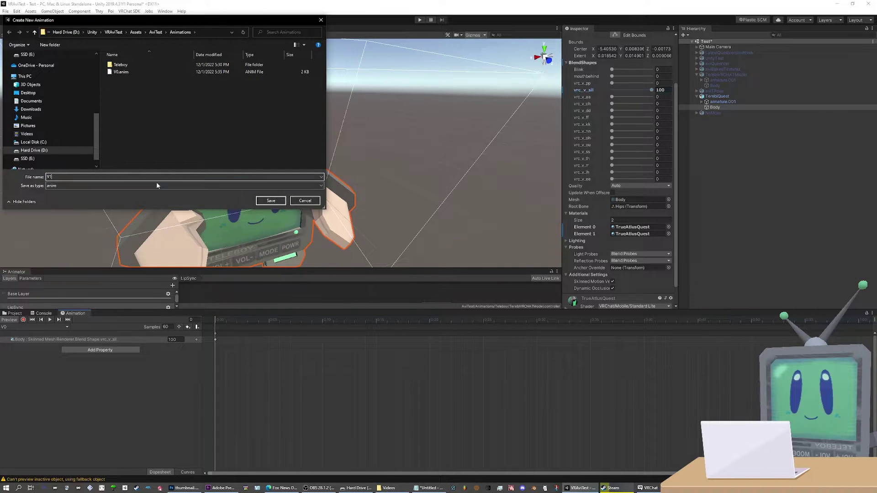
pyautogui.click(270, 200)
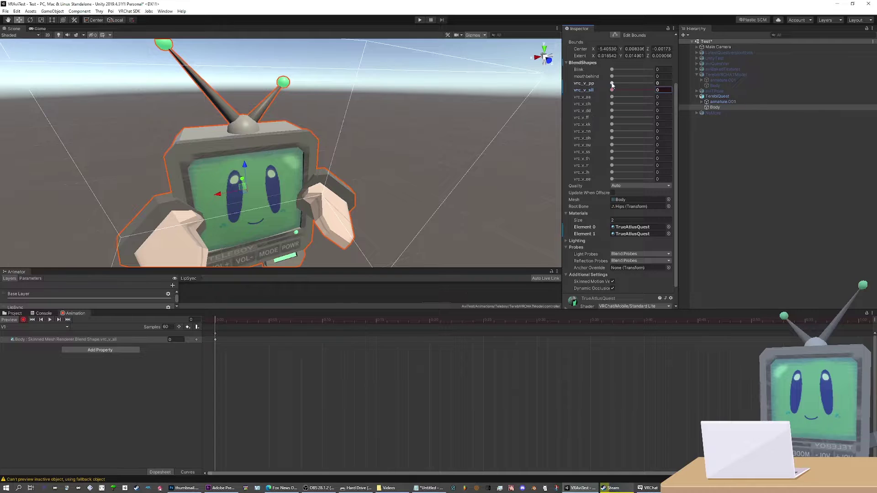
pyautogui.moveTo(613, 84); pyautogui.dragTo(634, 83)
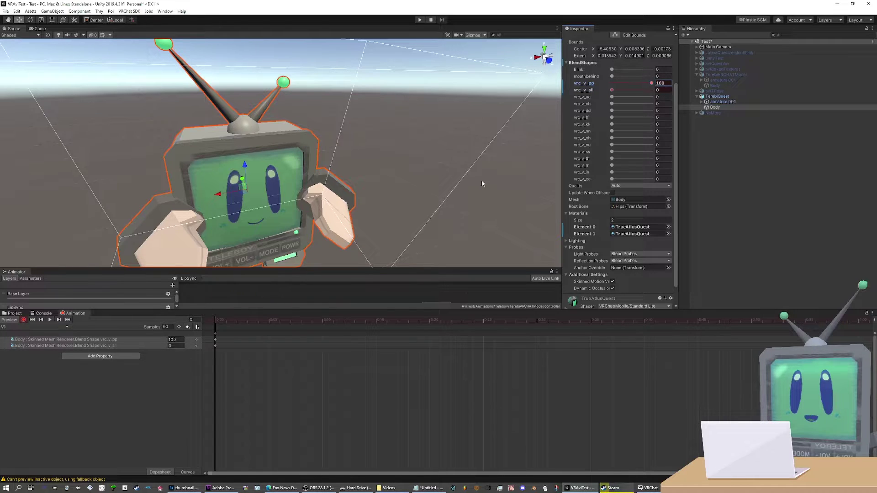
pyautogui.click(23, 320)
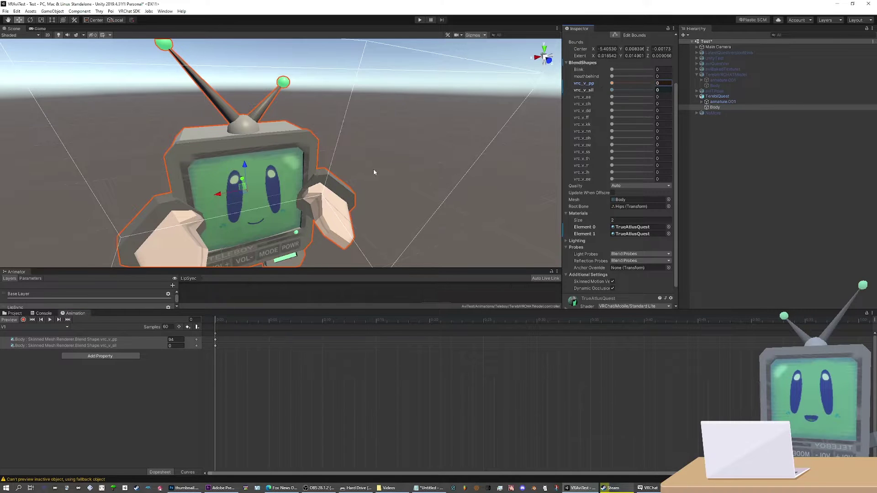
# Create another animation clip named V2 in the Animations folder
pyautogui.click(34, 327)
pyautogui.click(33, 325)
pyautogui.click(33, 327)
pyautogui.click(29, 354)
pyautogui.write('V')
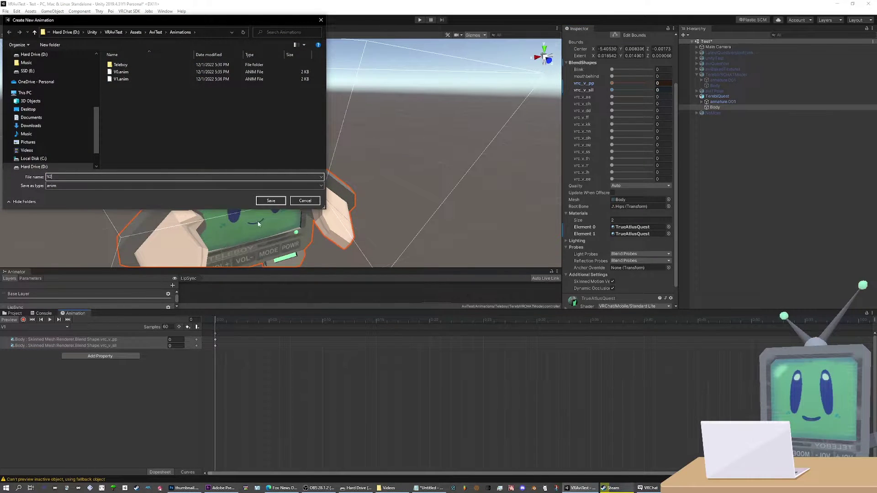
pyautogui.write('2')
pyautogui.click(276, 201)
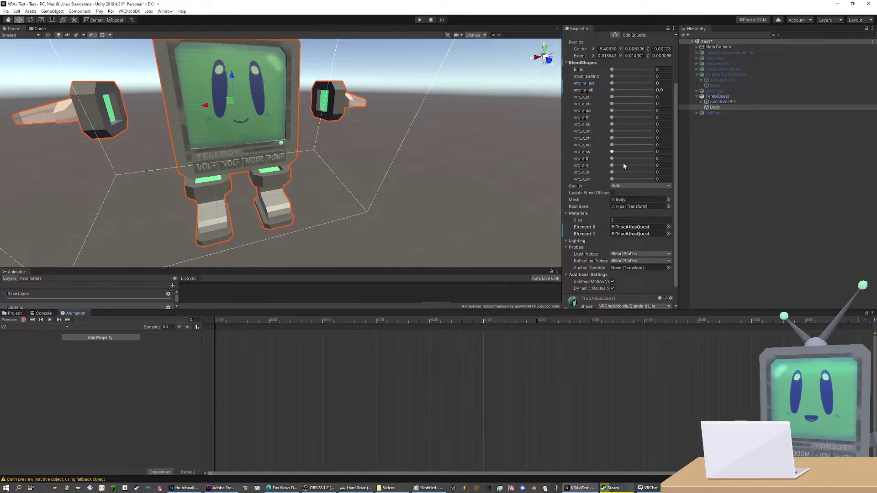
# Check TerebiQuest's viseme order and record the Body mesh's vrc_v_ff blendshape at 100 in the V2 clip
pyautogui.click(718, 97)
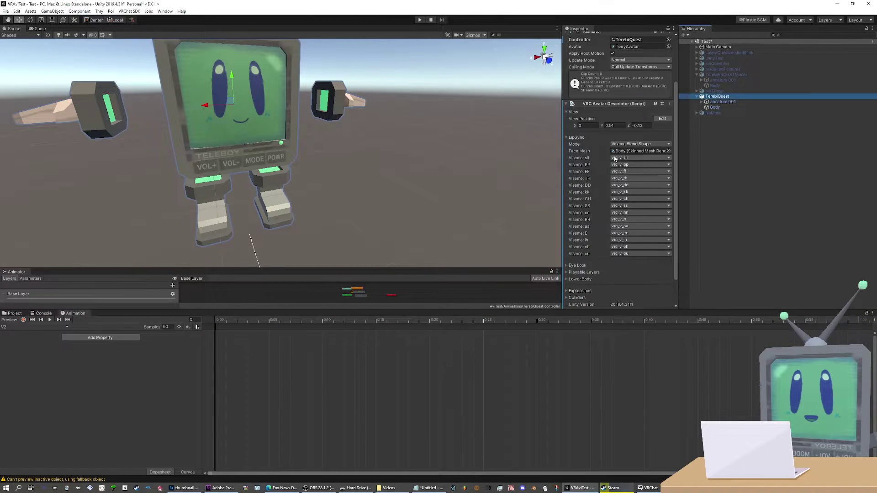
pyautogui.click(715, 108)
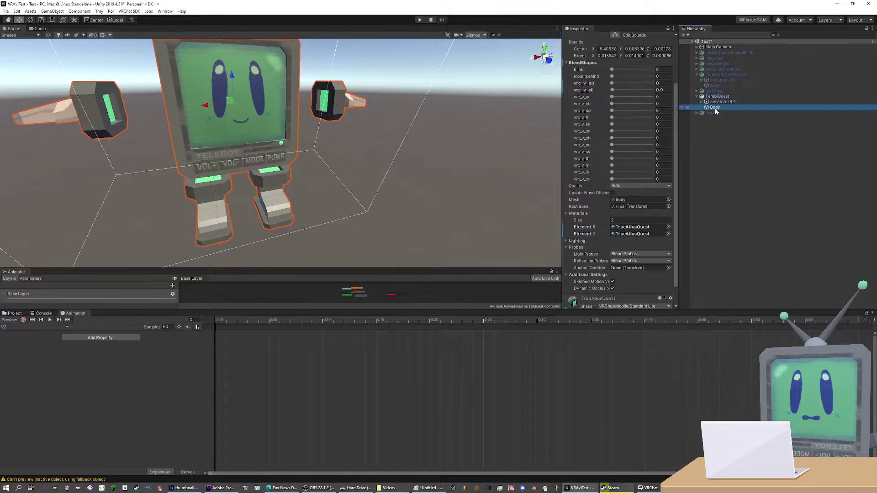
pyautogui.click(23, 320)
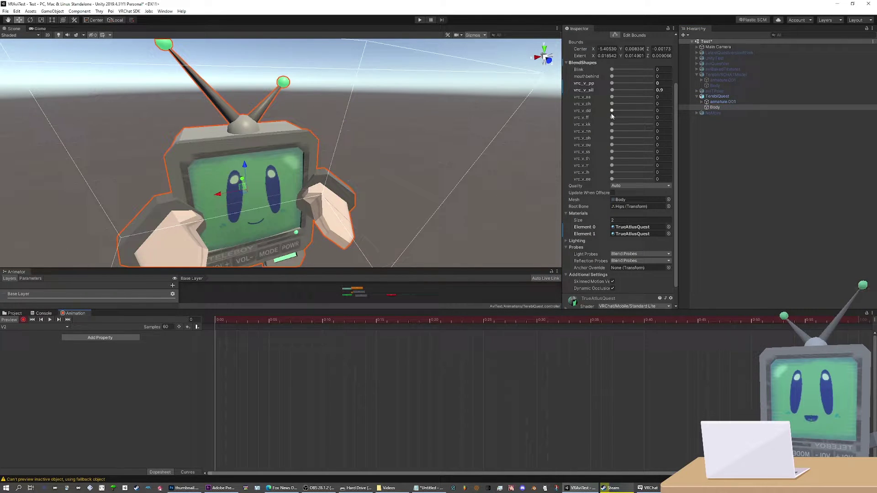
pyautogui.moveTo(612, 118); pyautogui.dragTo(670, 111)
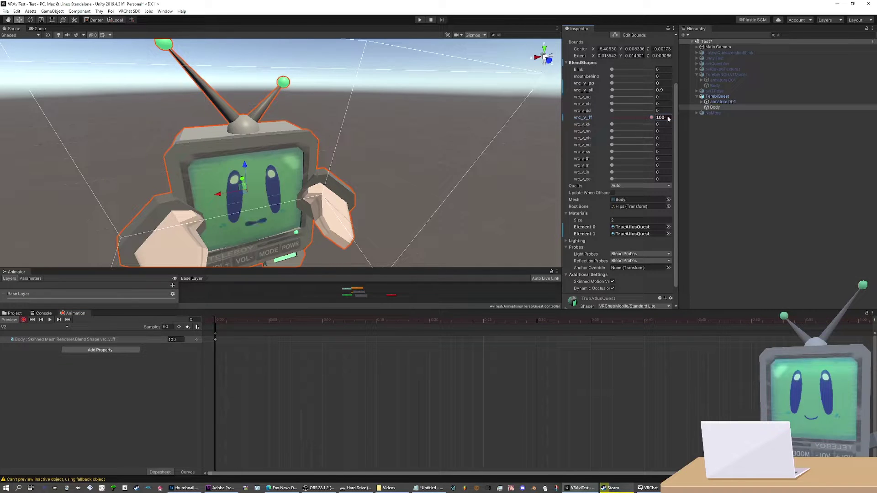
# Reset the Body mesh's vrc_v_sil blendshape to 0 outside of recording
pyautogui.click(611, 90)
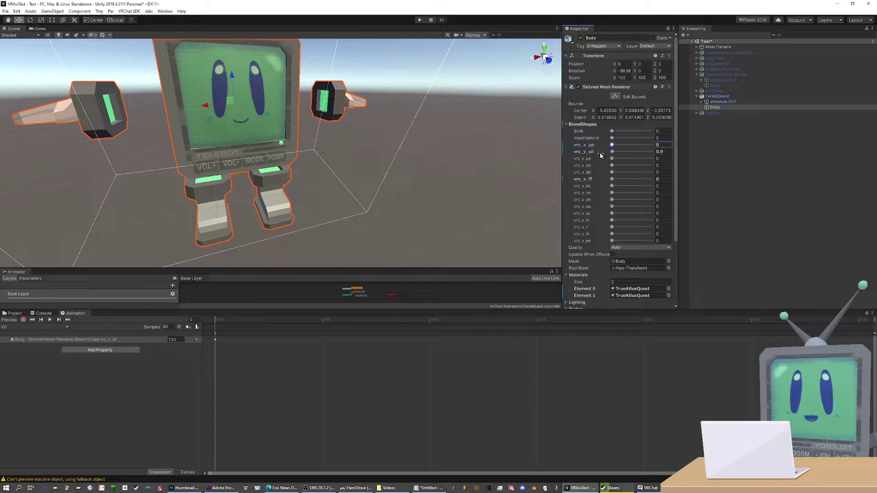
pyautogui.rightClick(588, 156)
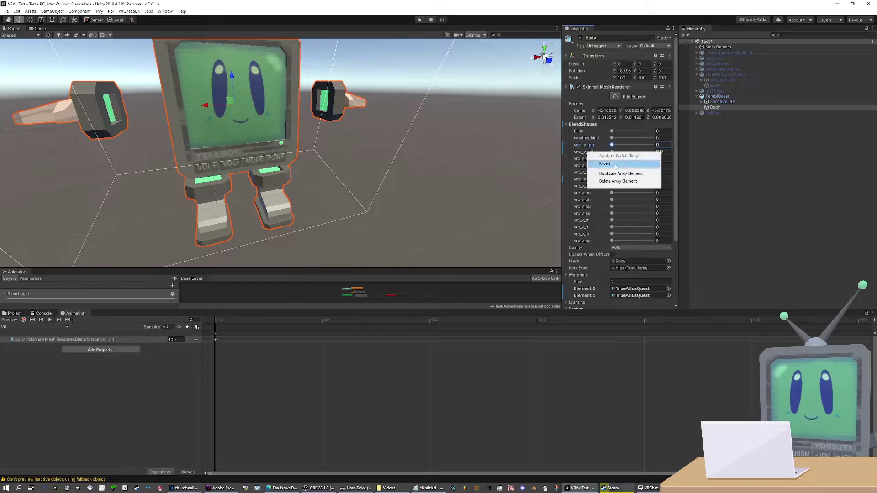
pyautogui.click(640, 158)
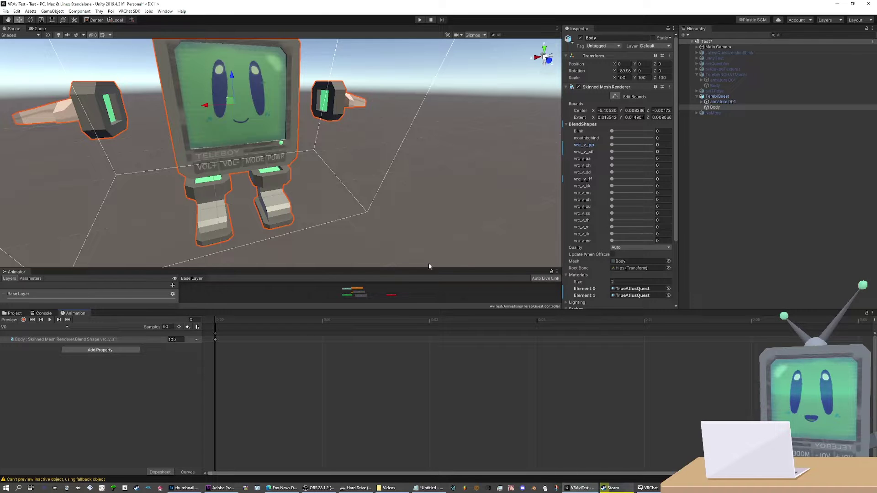
# Show the viseme clips in the Teleboy folder and add a layer named LipSync to the TerebiQuest animator controller
pyautogui.click(15, 313)
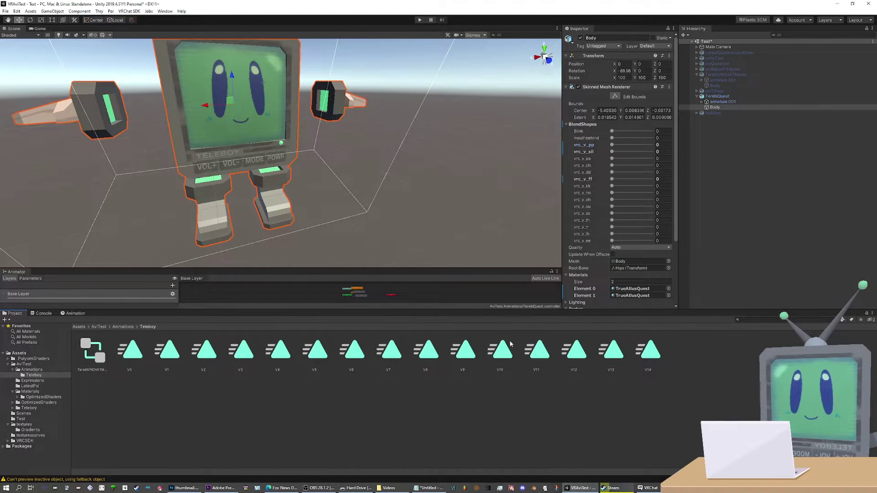
pyautogui.click(376, 372)
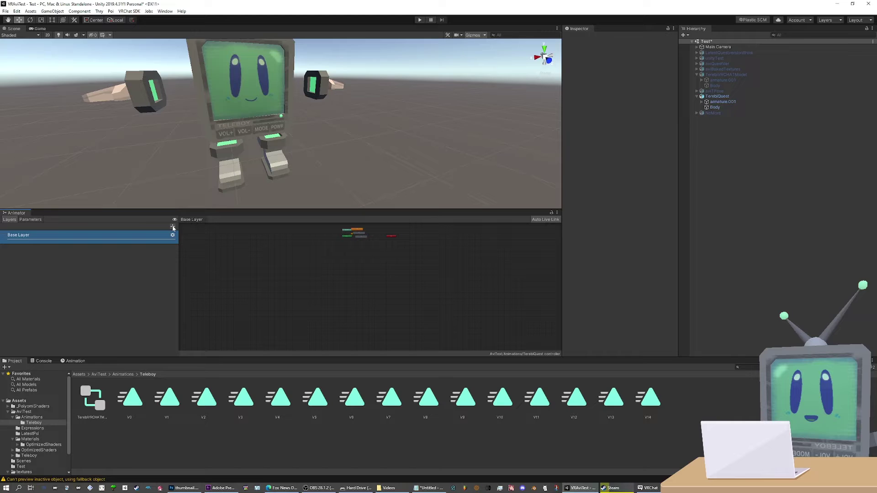
pyautogui.click(172, 227)
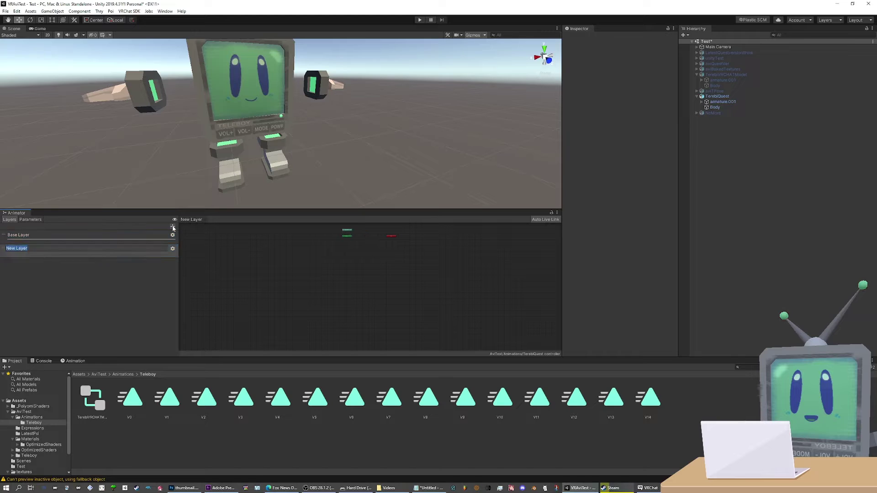
pyautogui.write('LipSync')
pyautogui.press('Return')
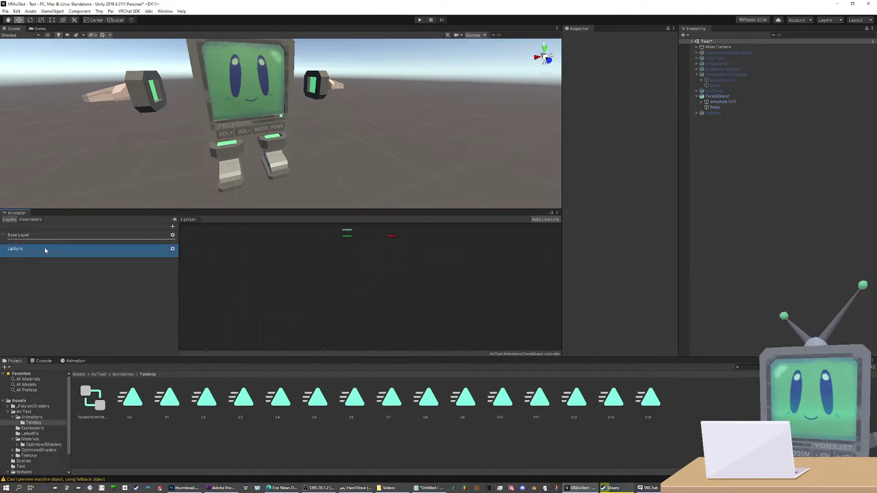
# Add an Int parameter named Viseme to the animator controller
pyautogui.click(32, 219)
pyautogui.click(171, 226)
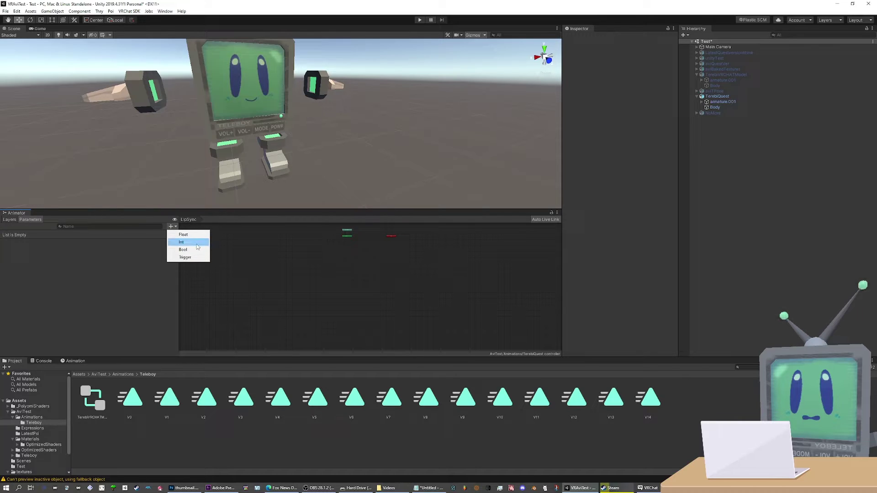
pyautogui.click(197, 246)
pyautogui.click(173, 235)
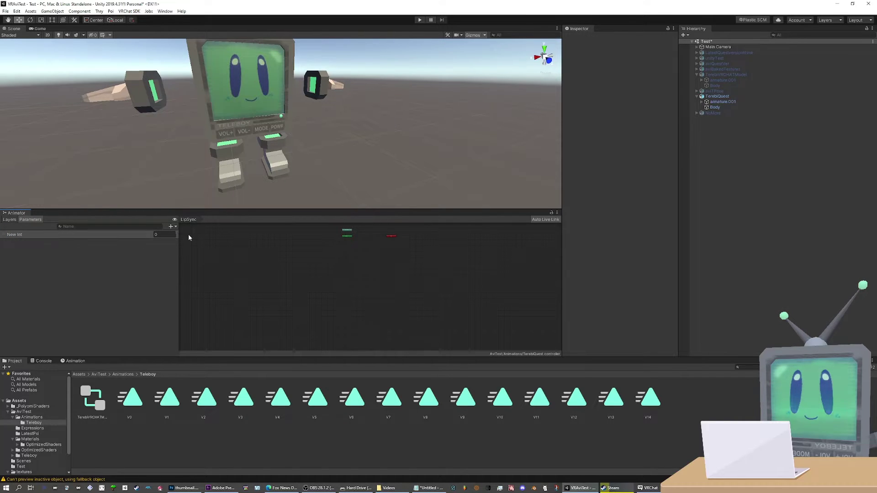
pyautogui.doubleClick(109, 236)
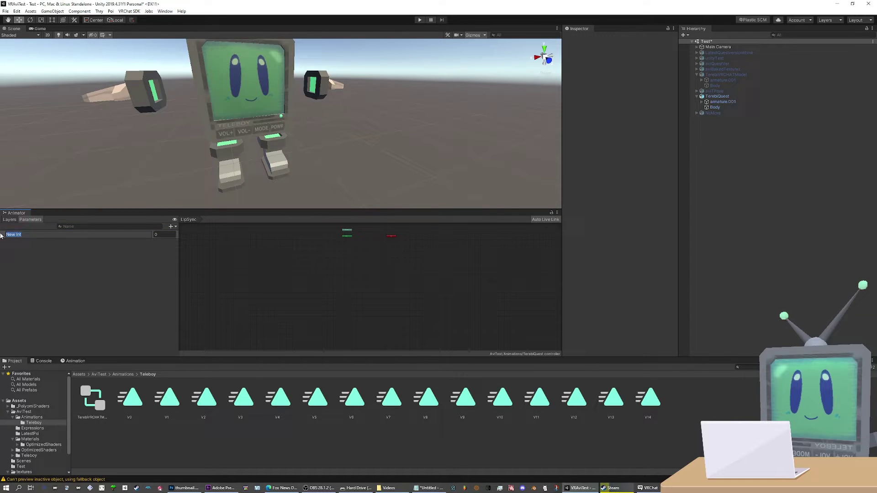
pyautogui.write('Viseme')
pyautogui.press('Return')
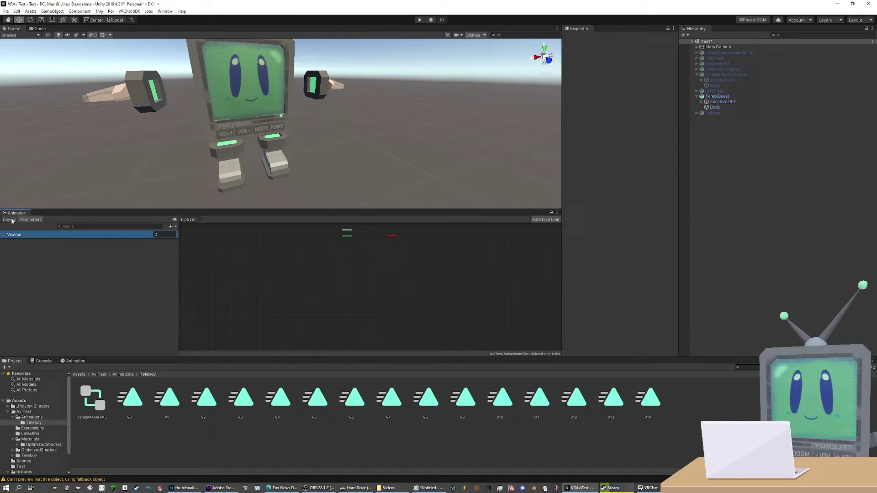
# Create an empty state in the LipSync layer and name it Default
pyautogui.click(11, 222)
pyautogui.click(37, 250)
pyautogui.moveTo(216, 210); pyautogui.dragTo(238, 140)
pyautogui.rightClick(328, 239)
pyautogui.moveTo(347, 242)
pyautogui.click(420, 242)
pyautogui.moveTo(369, 247); pyautogui.dragTo(367, 246)
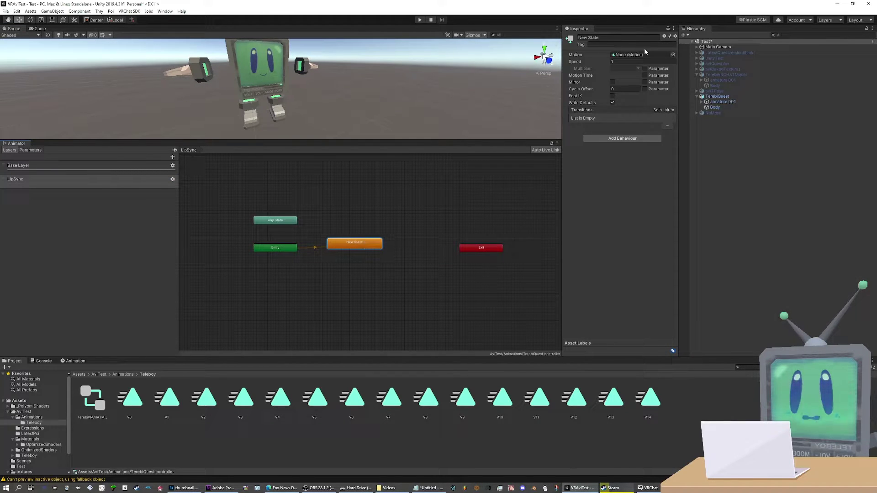
pyautogui.click(607, 39)
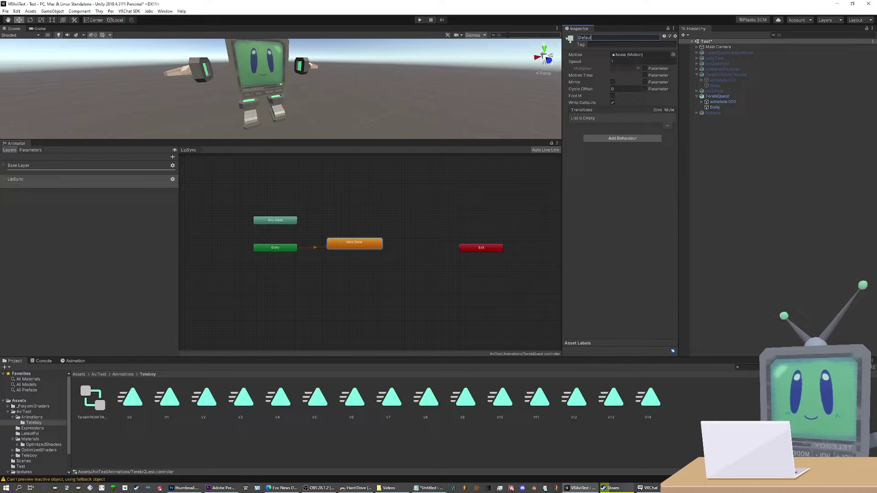
# Rearrange the Entry, Any State and Default nodes to free space in the LipSync graph
pyautogui.moveTo(345, 241); pyautogui.dragTo(253, 251)
pyautogui.moveTo(272, 223); pyautogui.dragTo(240, 224)
pyautogui.moveTo(336, 252); pyautogui.dragTo(332, 243)
# Create a state named V0 with the V0 clip as its motion and place it above the Default state
pyautogui.rightClick(341, 219)
pyautogui.click(428, 224)
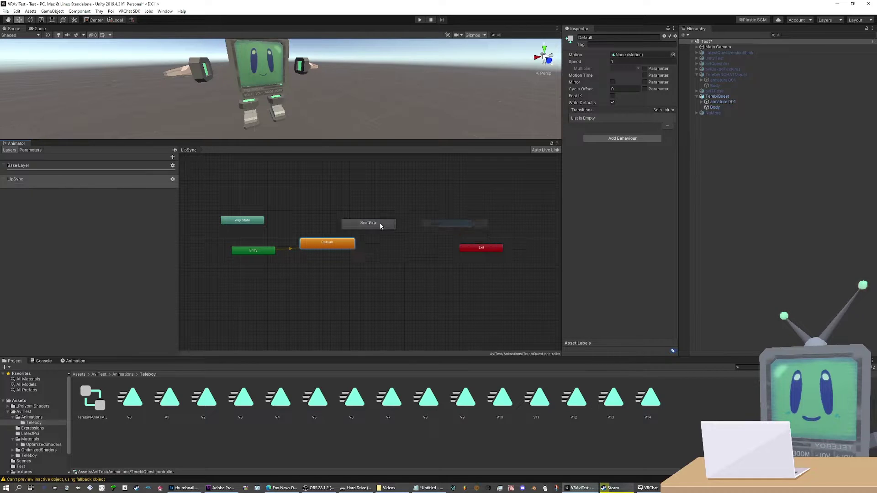
pyautogui.click(367, 223)
pyautogui.moveTo(602, 39); pyautogui.dragTo(520, 43)
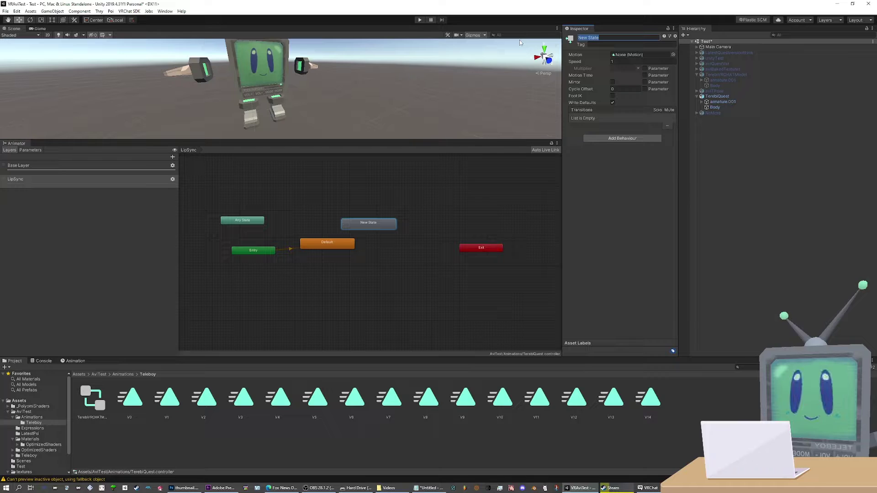
pyautogui.write('V0')
pyautogui.press('Return')
pyautogui.moveTo(136, 407); pyautogui.dragTo(632, 57)
pyautogui.moveTo(350, 199); pyautogui.dragTo(339, 197)
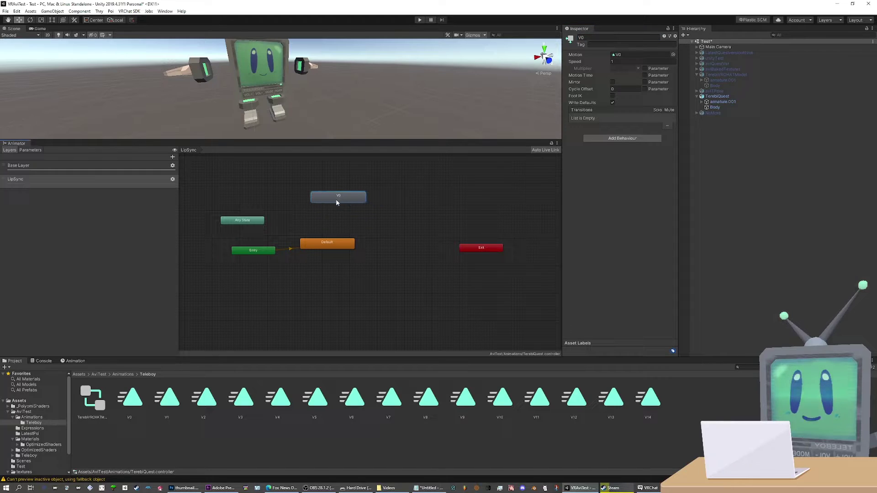
# Make a transition from Default to V0 and another from V0 back to Default
pyautogui.rightClick(332, 246)
pyautogui.click(349, 251)
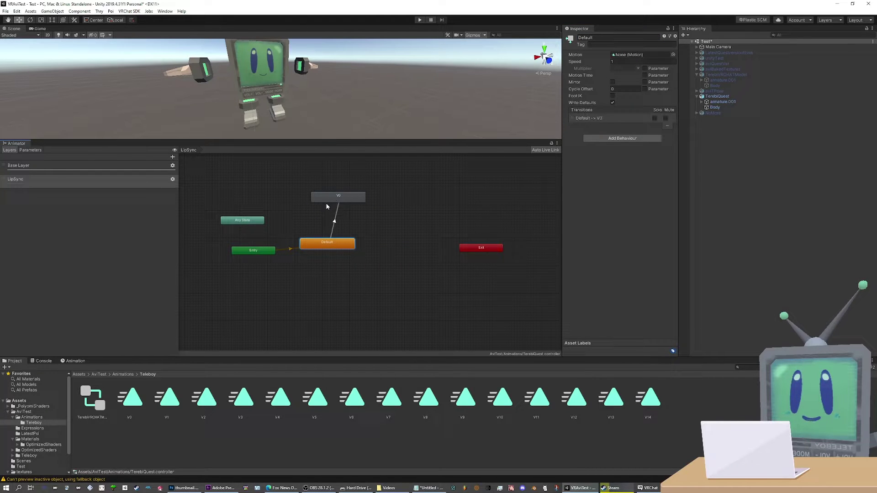
pyautogui.rightClick(333, 200)
pyautogui.click(343, 205)
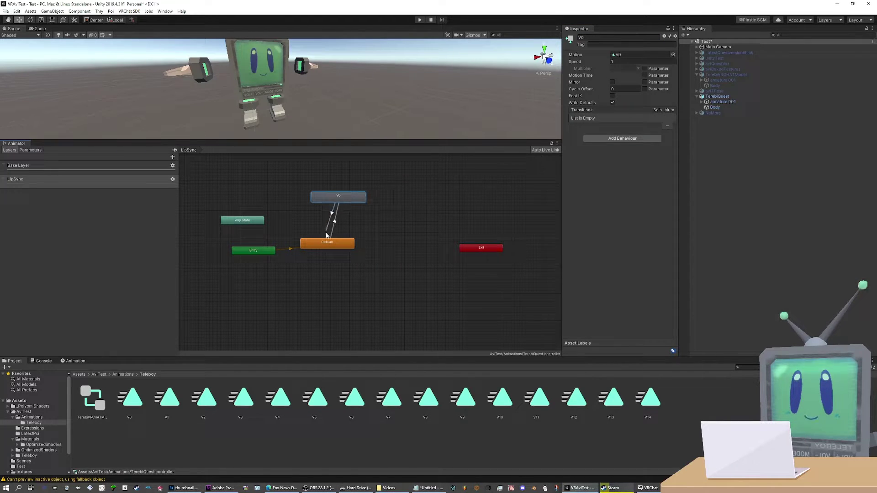
pyautogui.click(331, 243)
# Add the condition Viseme Equals 0 to the Default to V0 transition
pyautogui.click(334, 224)
pyautogui.scroll(3, 333, 224)
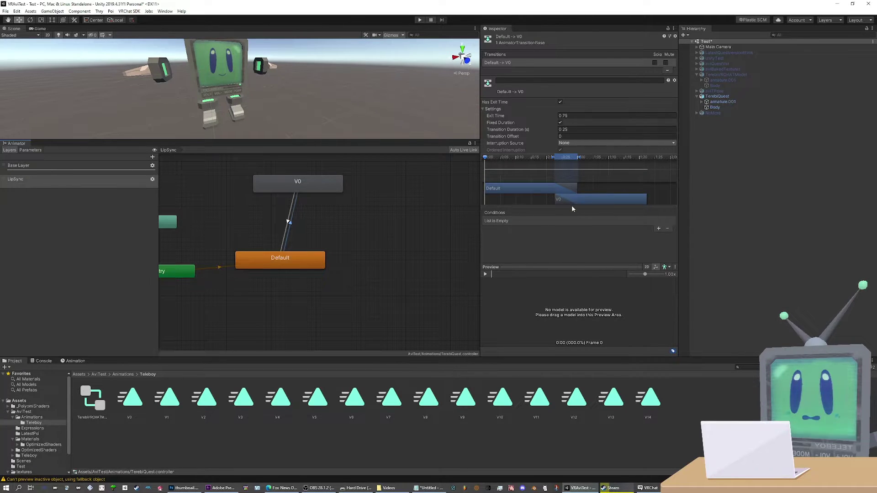
pyautogui.click(659, 229)
pyautogui.click(602, 222)
pyautogui.click(600, 243)
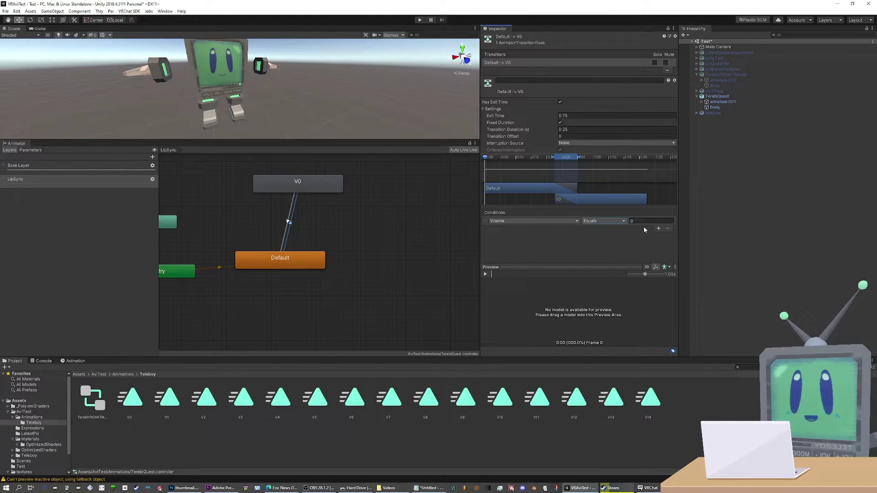
# Add the condition Viseme NotEqual 0 to the V0 to Default transition
pyautogui.click(302, 191)
pyautogui.click(297, 206)
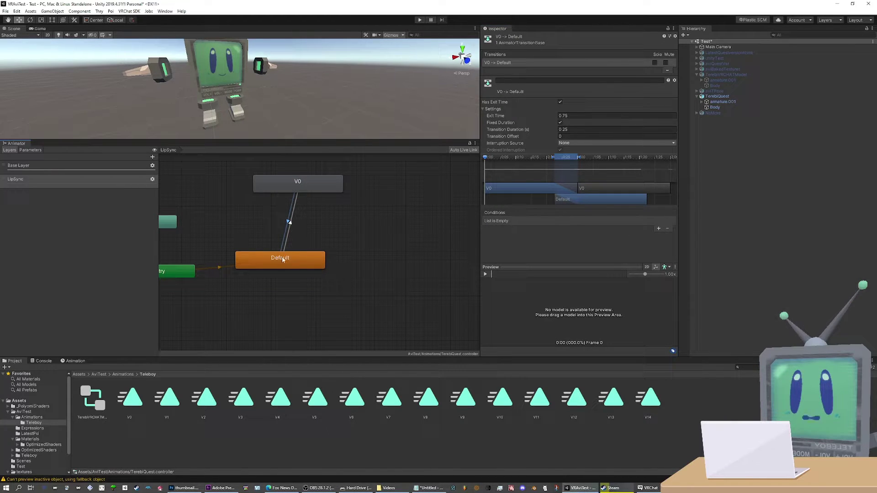
pyautogui.click(658, 228)
pyautogui.click(604, 221)
pyautogui.click(607, 251)
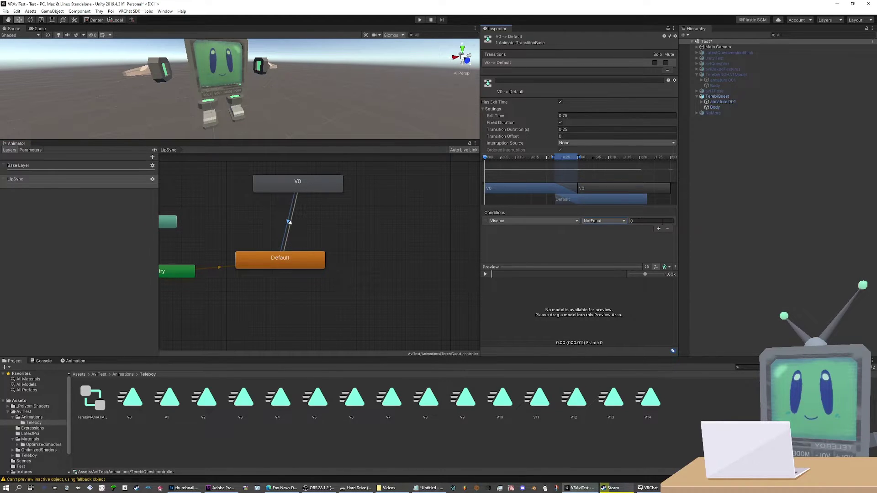
# Turn off exit time and set the transition duration to 0.01 s on both transitions between V0 and Default
pyautogui.click(309, 232)
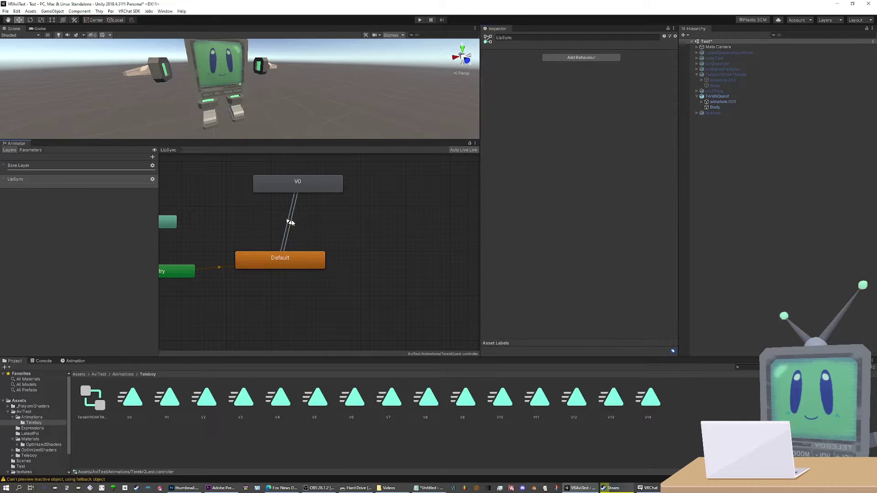
pyautogui.click(289, 221)
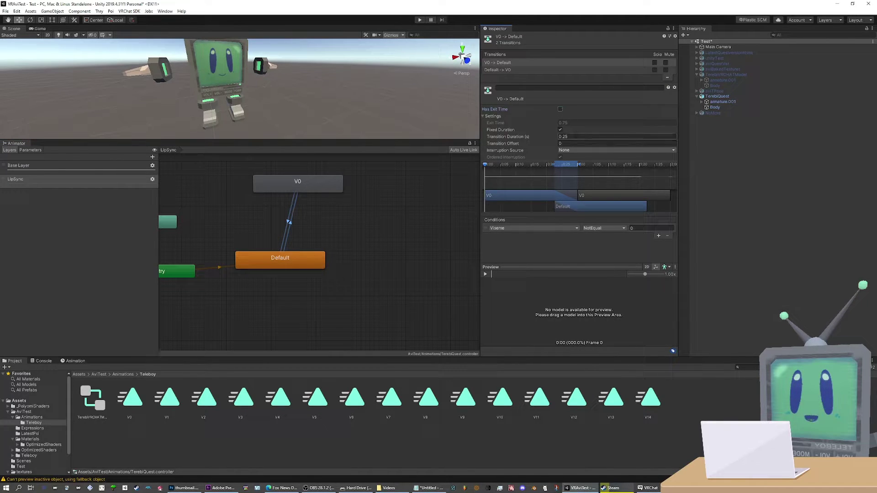
pyautogui.write('0')
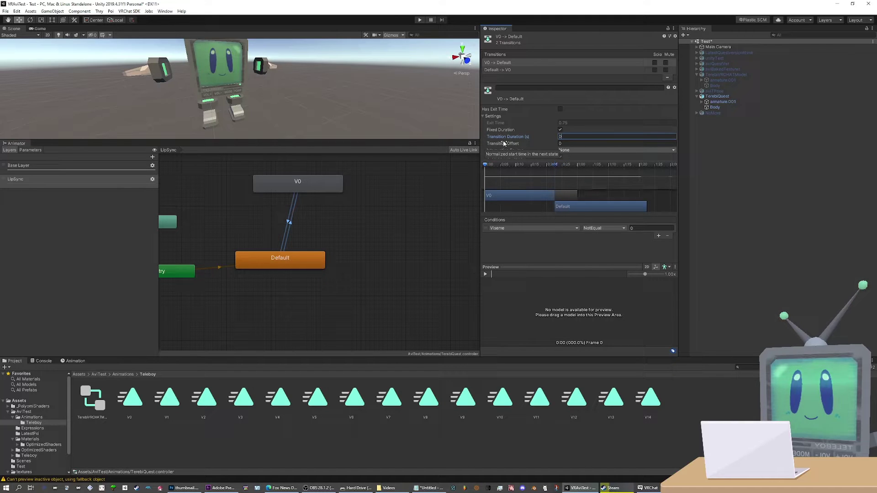
pyautogui.write('.01')
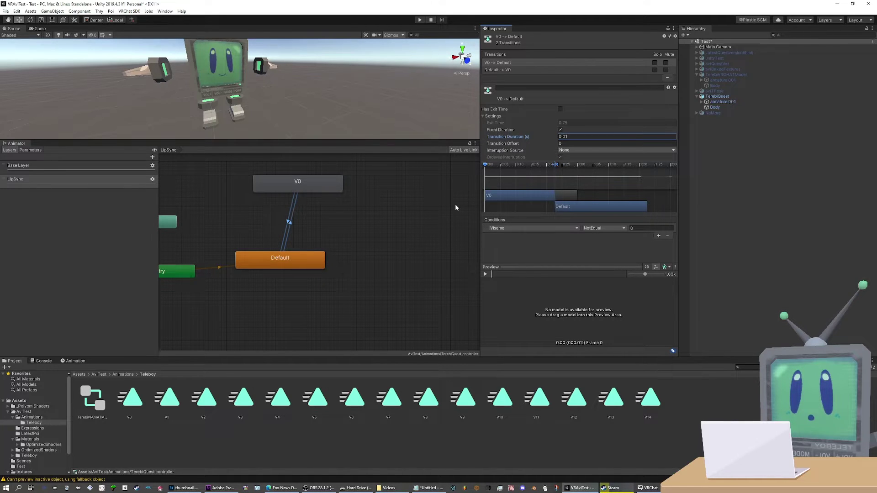
pyautogui.click(316, 233)
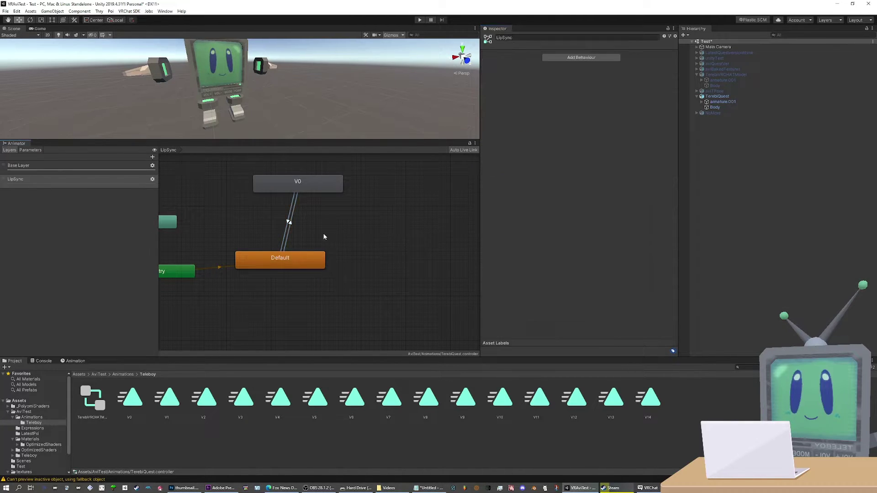
# Add states for the V1, V2 and V3 clips to the LipSync layer and arrange them beside Default
pyautogui.moveTo(319, 185)
pyautogui.mouseDown()
pyautogui.moveTo(290, 215)
pyautogui.moveTo(308, 177)
pyautogui.moveTo(274, 219)
pyautogui.moveTo(297, 188)
pyautogui.moveTo(317, 196)
pyautogui.mouseUp()
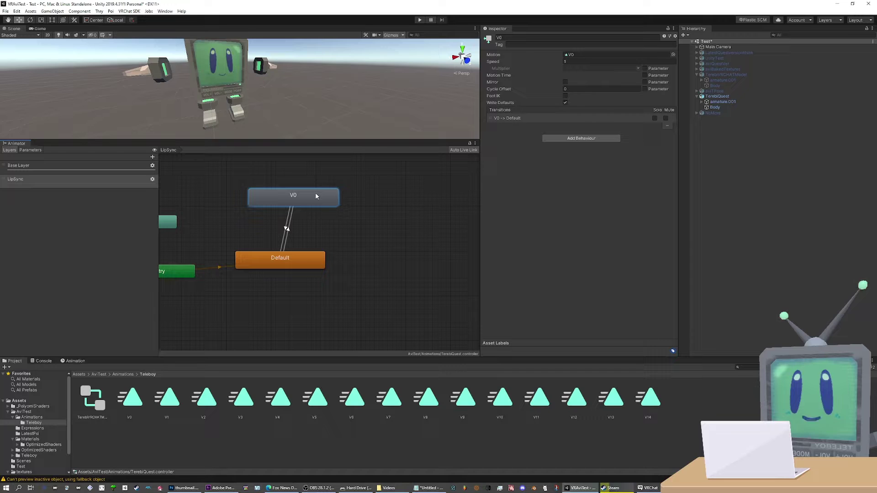
pyautogui.moveTo(167, 397); pyautogui.dragTo(397, 211)
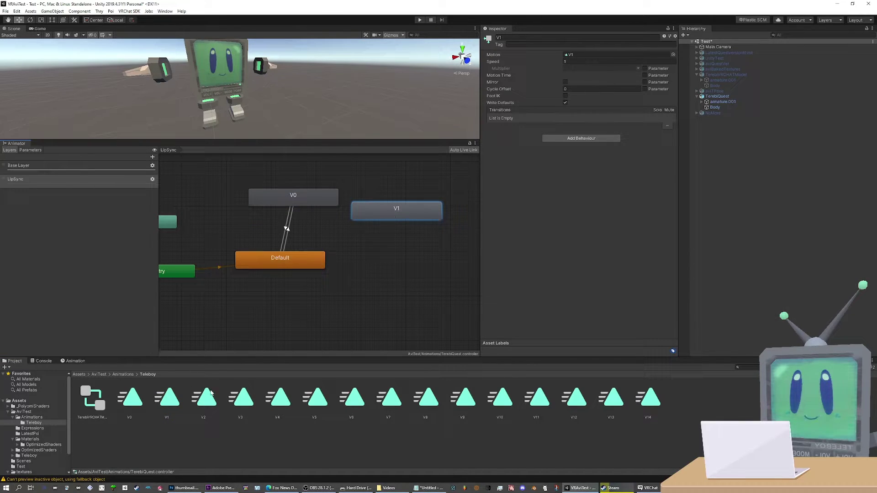
pyautogui.moveTo(204, 398); pyautogui.dragTo(437, 271)
pyautogui.moveTo(246, 406); pyautogui.dragTo(349, 316)
pyautogui.moveTo(434, 272); pyautogui.dragTo(394, 253)
pyautogui.click(399, 220)
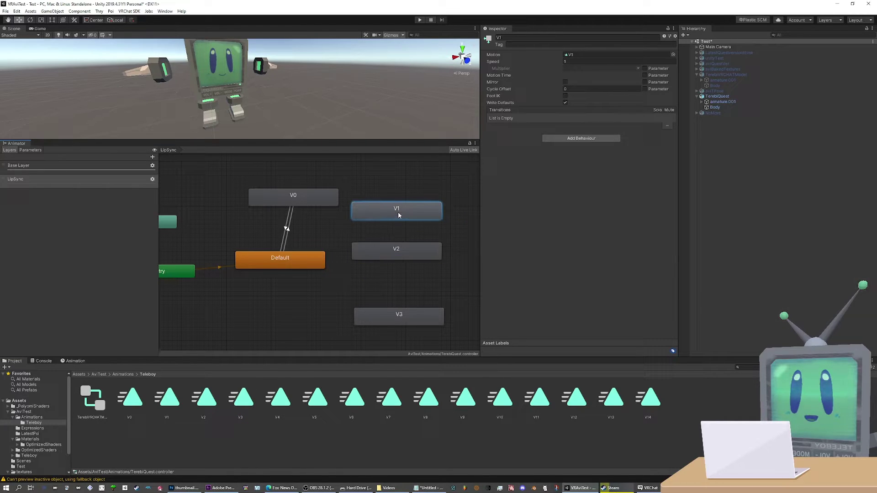
# Make a transition from Default to V1 and another from V1 back to Default
pyautogui.rightClick(288, 255)
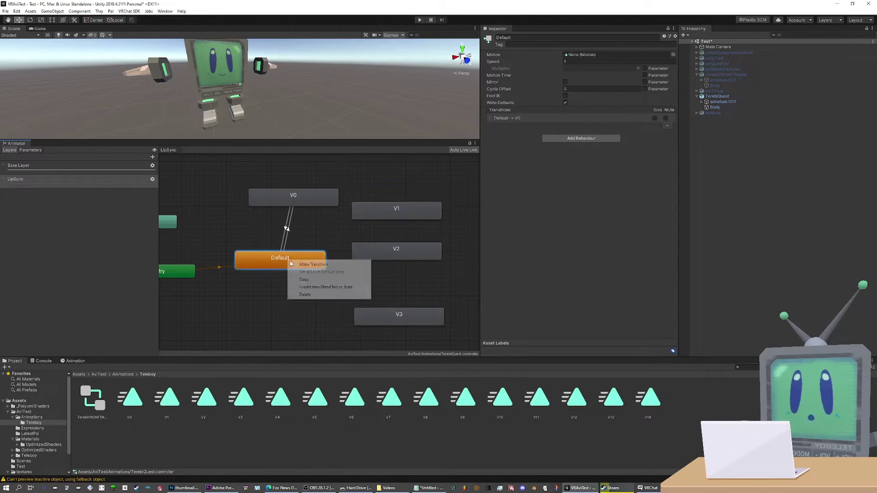
pyautogui.click(292, 262)
pyautogui.click(371, 213)
pyautogui.rightClick(370, 211)
pyautogui.click(378, 215)
pyautogui.click(284, 259)
# Add the condition Viseme Equals 1 to the Default to V1 transition
pyautogui.click(349, 234)
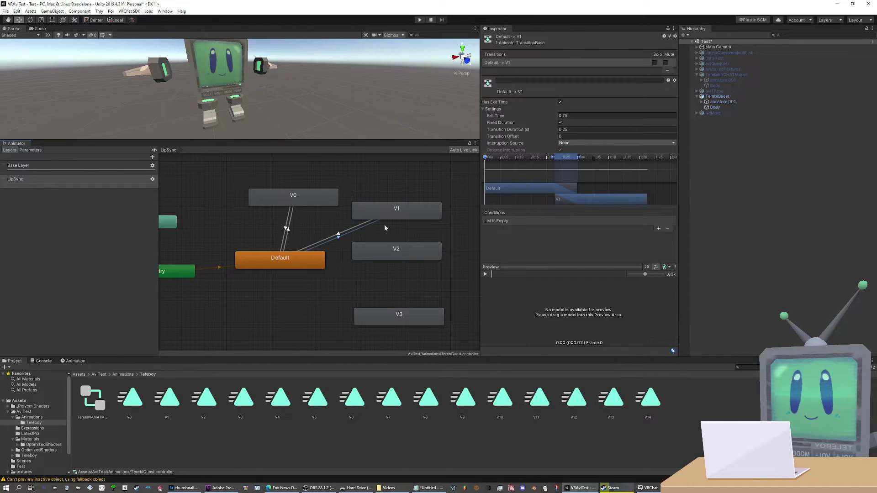
pyautogui.click(658, 229)
pyautogui.click(550, 222)
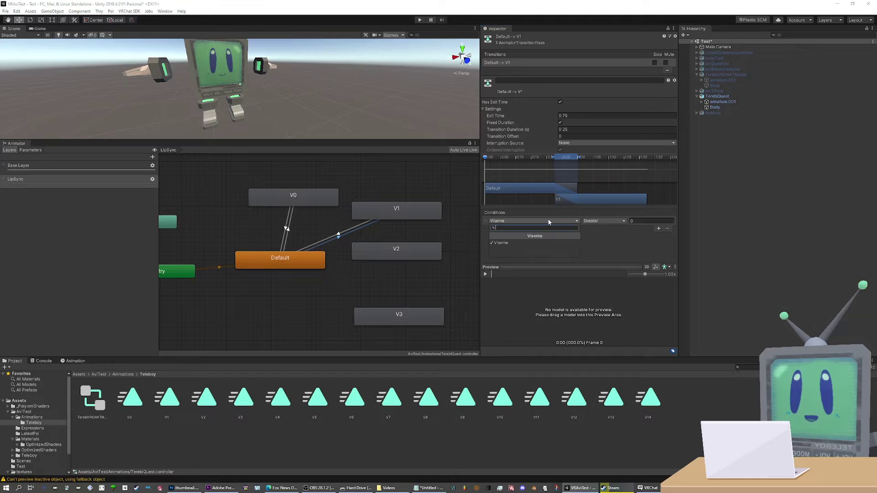
pyautogui.click(501, 242)
pyautogui.click(603, 221)
pyautogui.click(594, 242)
pyautogui.click(637, 221)
pyautogui.write('1')
# Add a Viseme NotEqual condition to the V1 to Default transition
pyautogui.click(356, 226)
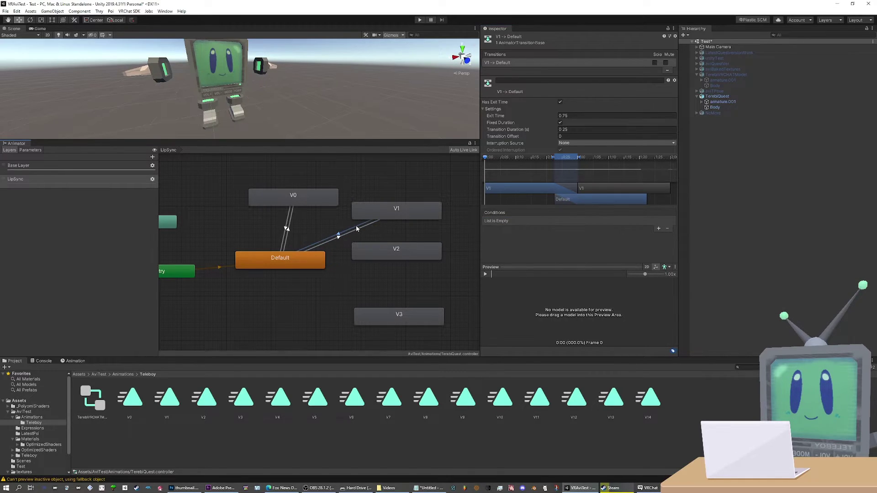
pyautogui.click(659, 229)
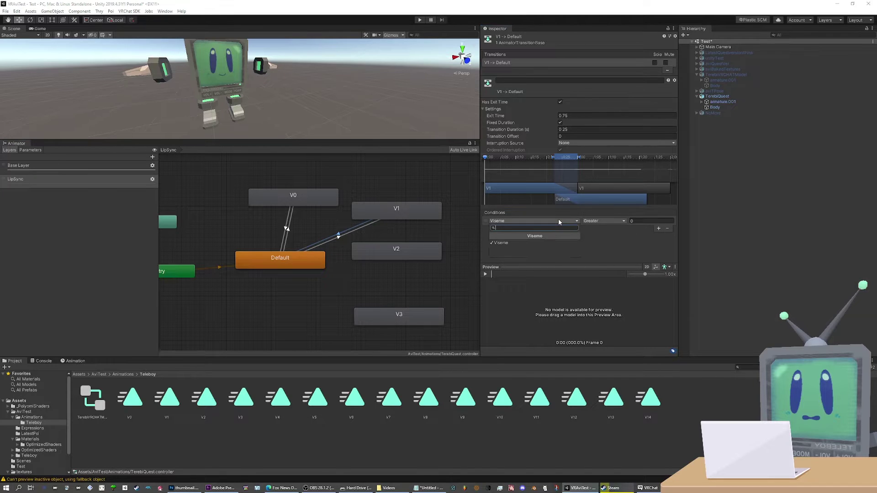
pyautogui.click(594, 222)
pyautogui.click(603, 250)
# Rearrange the V0, V1 and V2 states in an arc around the Default state
pyautogui.click(303, 186)
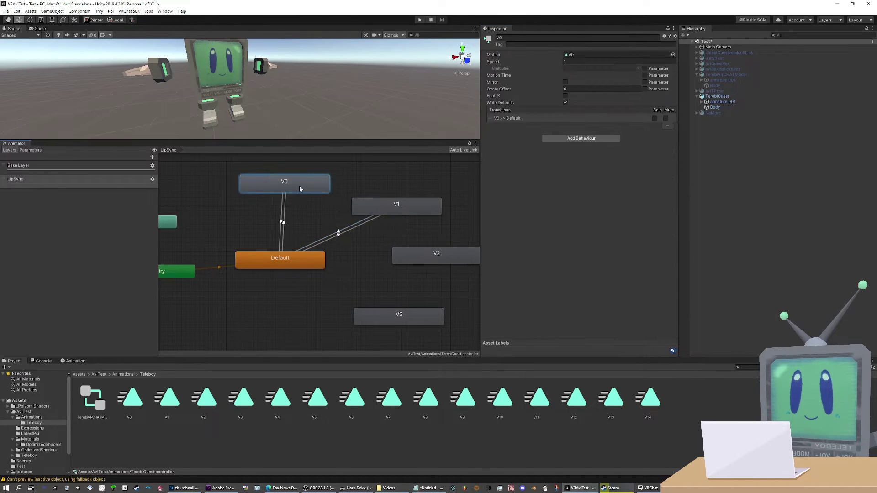
pyautogui.click(383, 208)
pyautogui.click(418, 254)
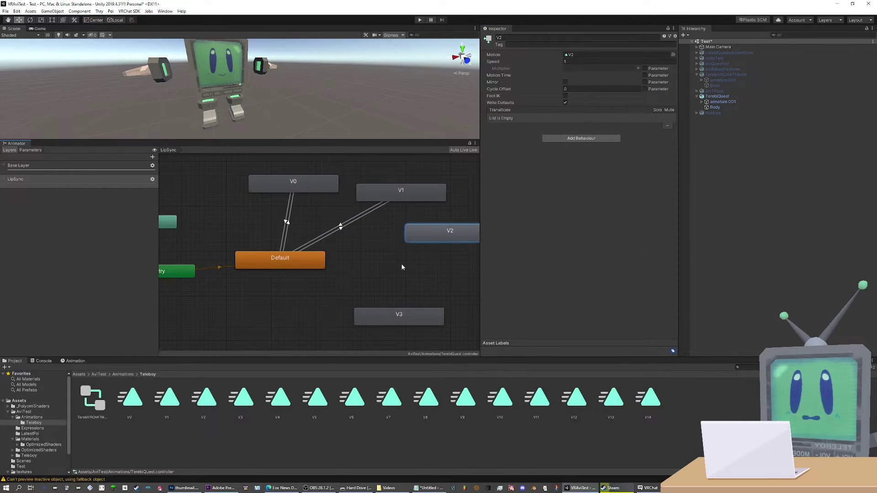
pyautogui.scroll(-3, 379, 272)
# Deactivate the TerebiQuest avatar and activate TerebiVRCHATModel to view its completed LipSync layer
pyautogui.click(717, 96)
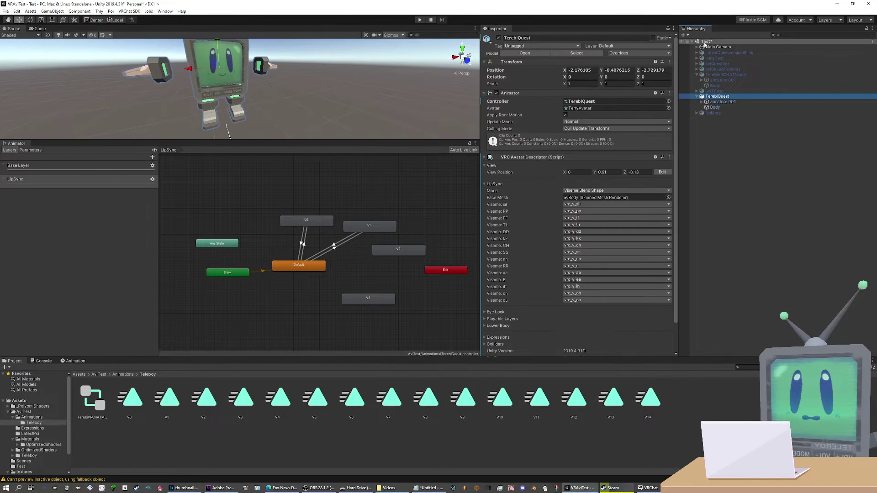
pyautogui.click(498, 38)
pyautogui.click(726, 74)
pyautogui.click(498, 38)
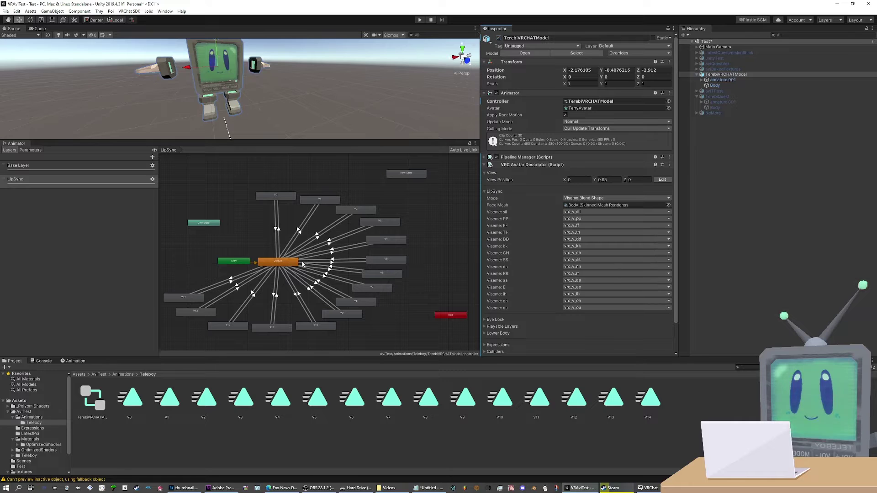
pyautogui.scroll(5, 307, 264)
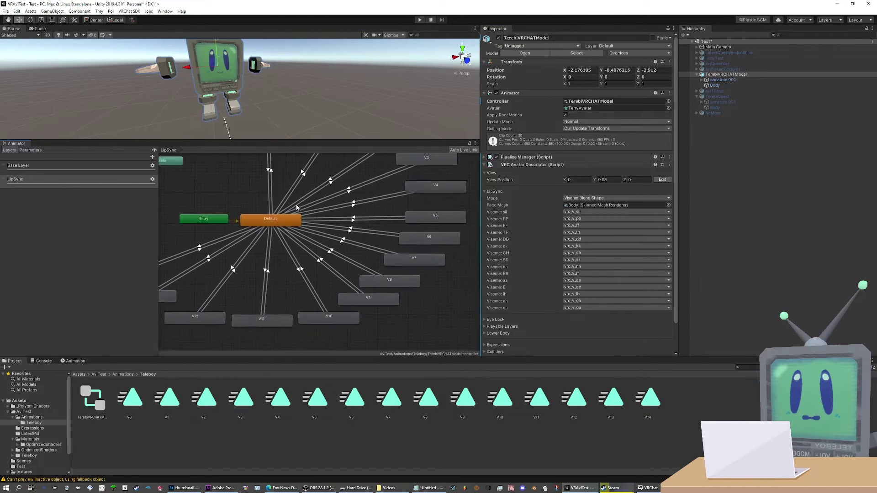
pyautogui.moveTo(290, 207); pyautogui.dragTo(344, 228, button='middle')
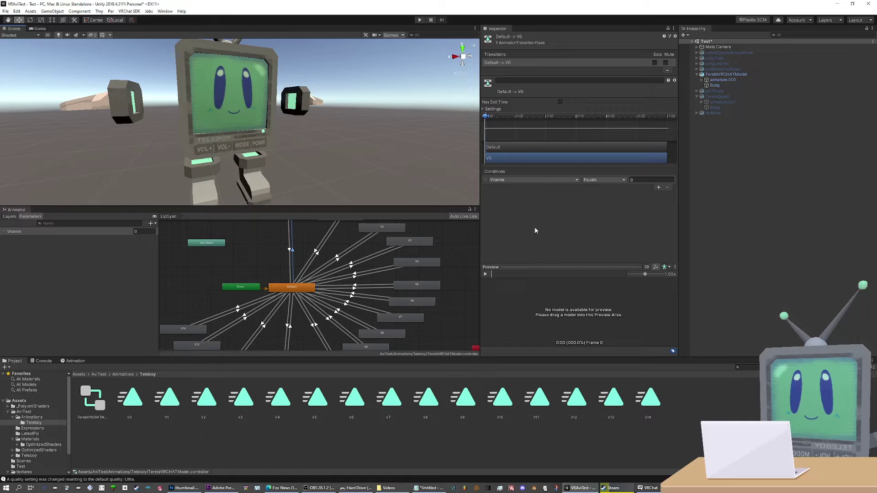
# Set the LipSync mode in TerebiVRCHATModel's VRC Avatar Descriptor to Viseme Parameter Only
pyautogui.click(726, 74)
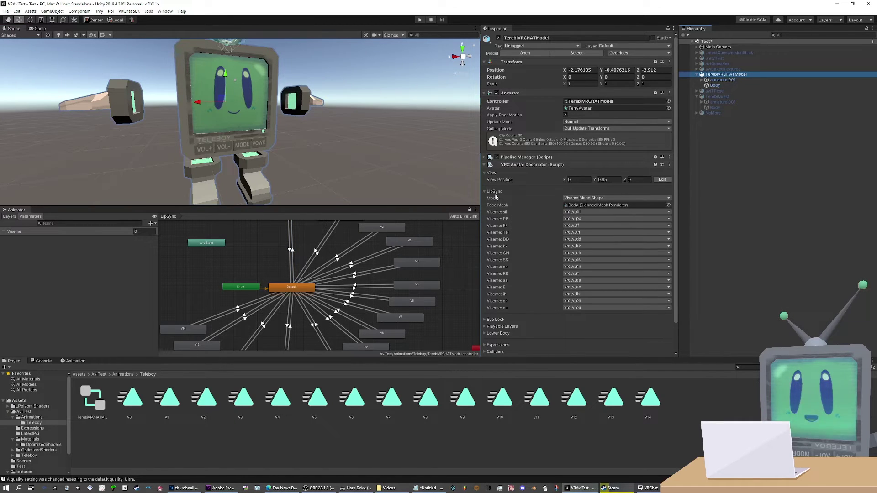
pyautogui.click(583, 199)
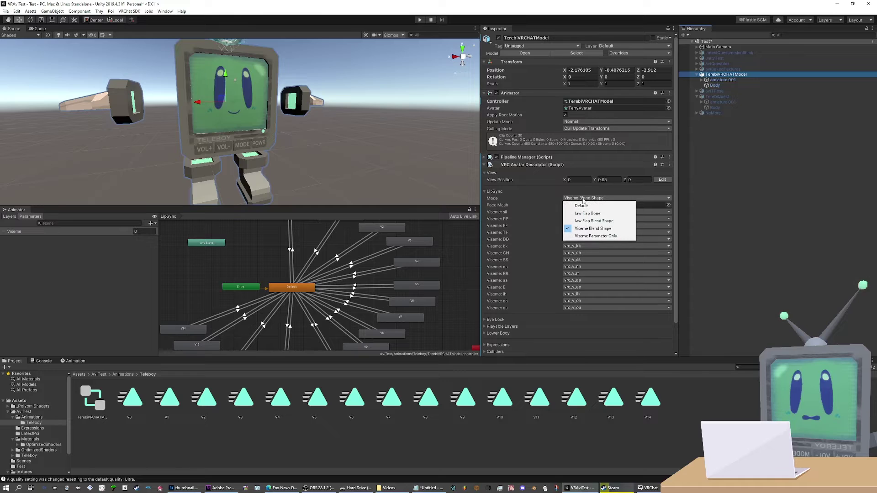
pyautogui.click(596, 236)
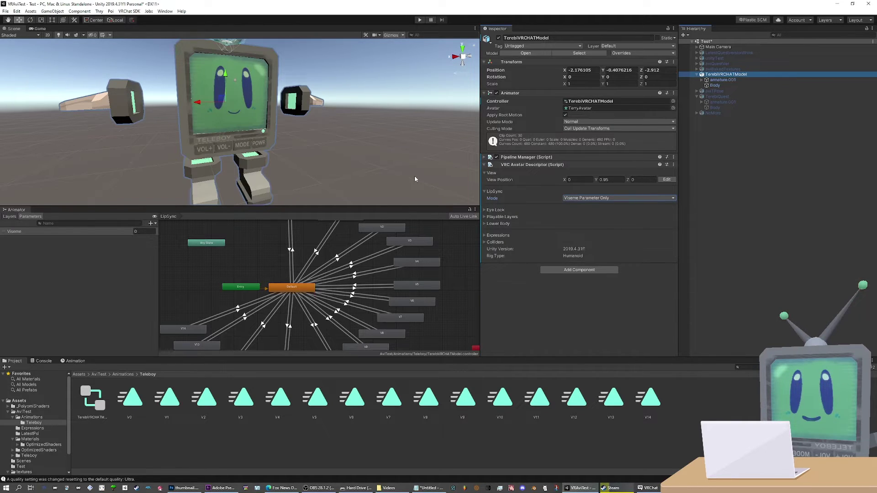
pyautogui.click(569, 200)
pyautogui.click(571, 229)
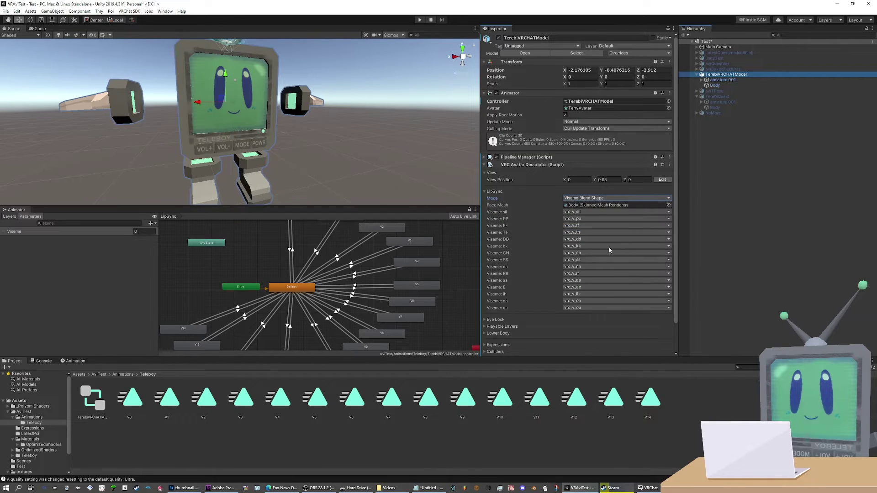
pyautogui.click(571, 198)
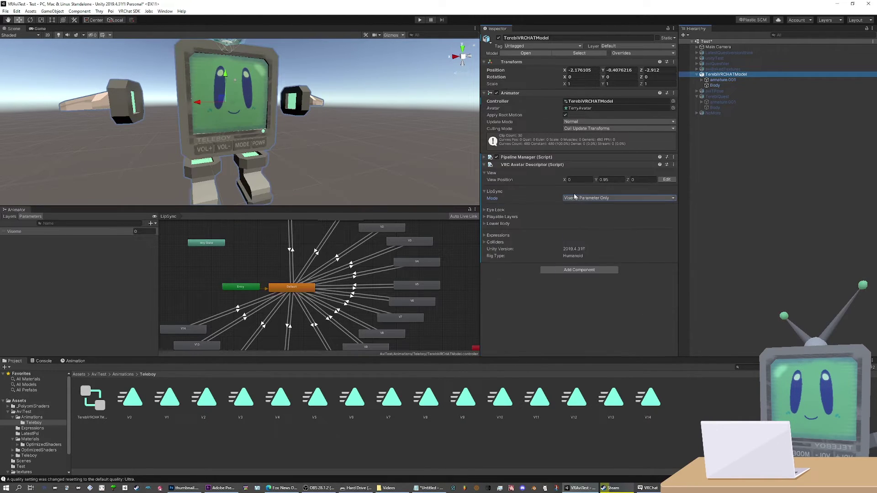
pyautogui.click(596, 235)
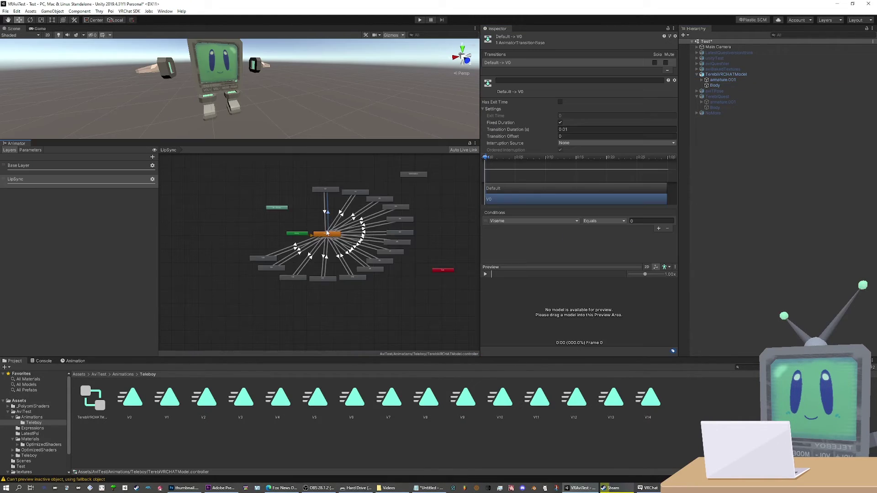
# Enlarge the Scene view and enter Play mode with the avatar's face framed in the Scene view
pyautogui.scroll(3, 354, 268)
pyautogui.scroll(3, 354, 268)
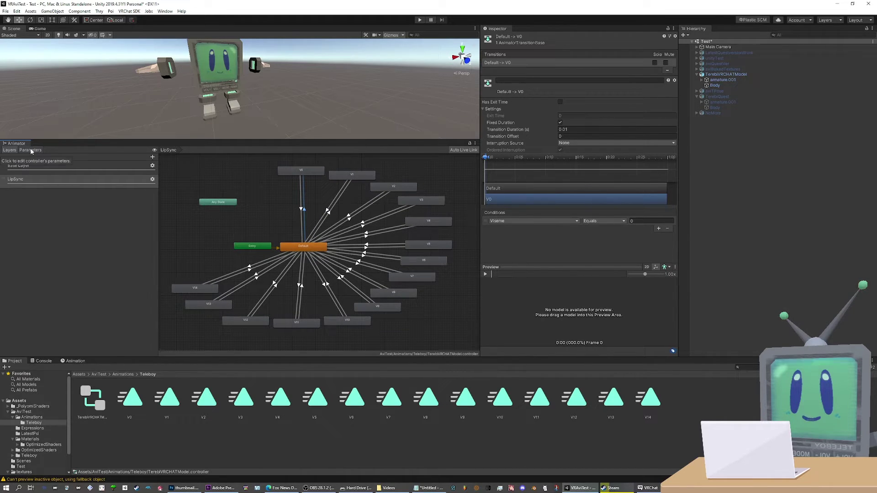
pyautogui.moveTo(239, 141); pyautogui.dragTo(254, 207)
pyautogui.keyDown('alt'); pyautogui.moveTo(256, 159); pyautogui.dragTo(327, 184); pyautogui.keyUp('alt')
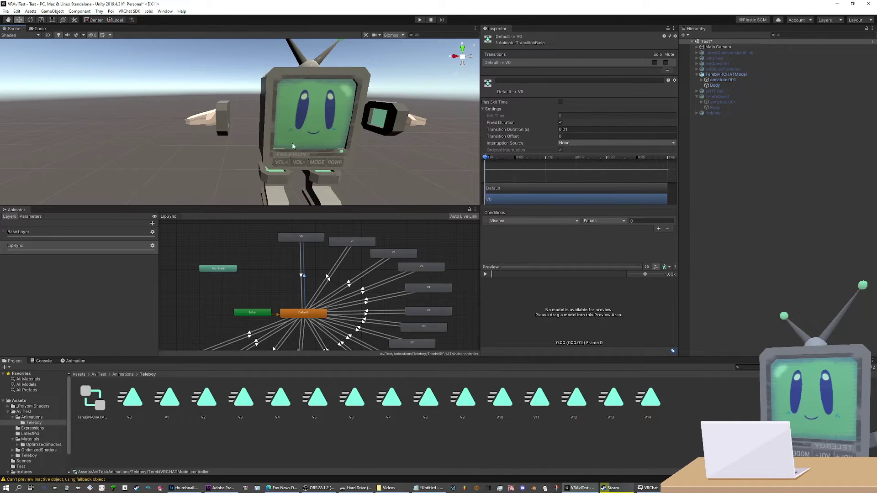
pyautogui.click(420, 20)
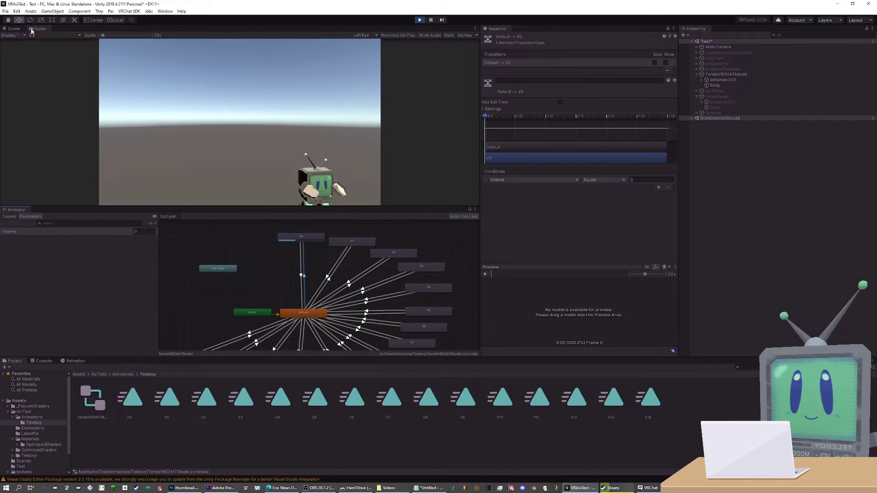
pyautogui.click(12, 29)
pyautogui.moveTo(384, 196); pyautogui.dragTo(357, 159, button='middle')
# Test the avatar's mouth shapes by setting the Viseme parameter to 5, 3, 2 and 0 in turn
pyautogui.click(137, 231)
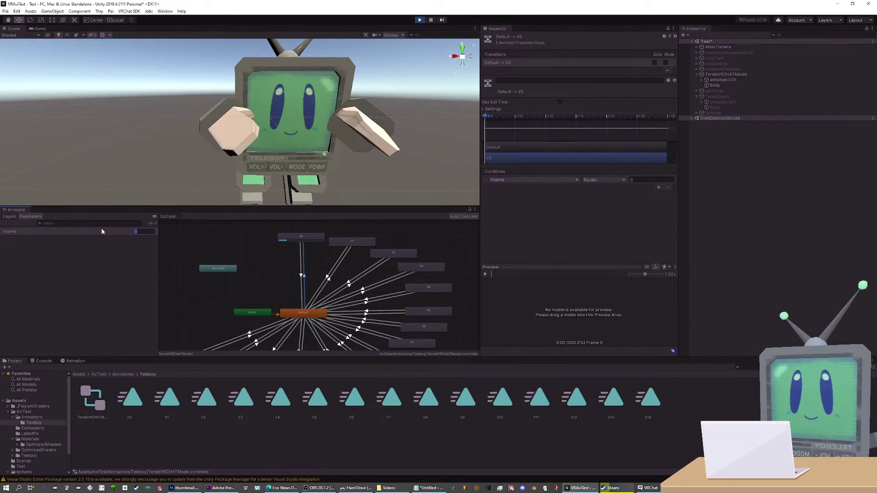
pyautogui.write('5')
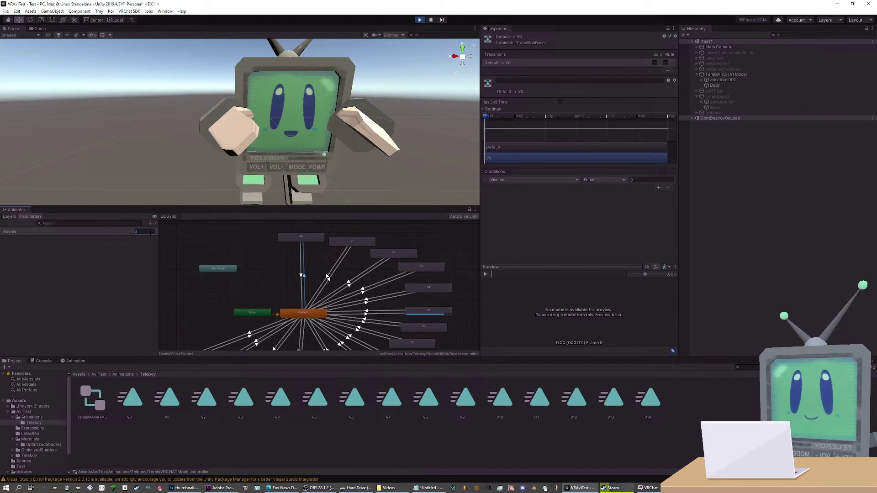
pyautogui.write('4')
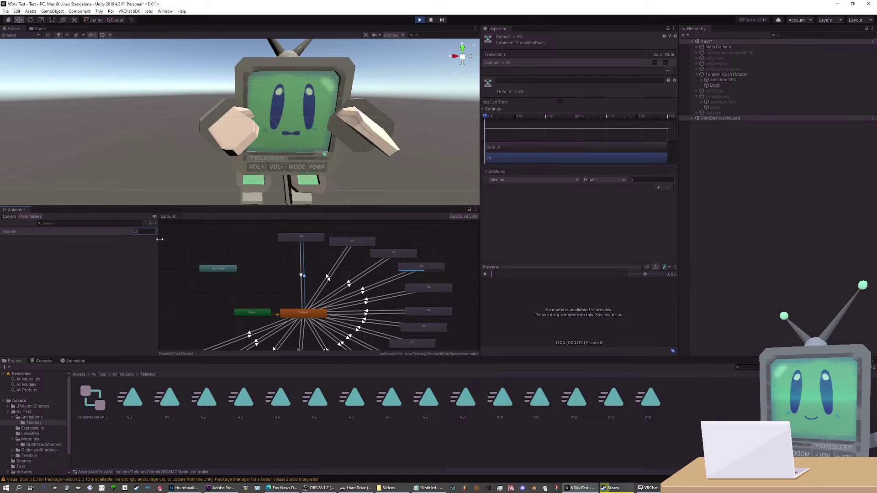
pyautogui.write('2')
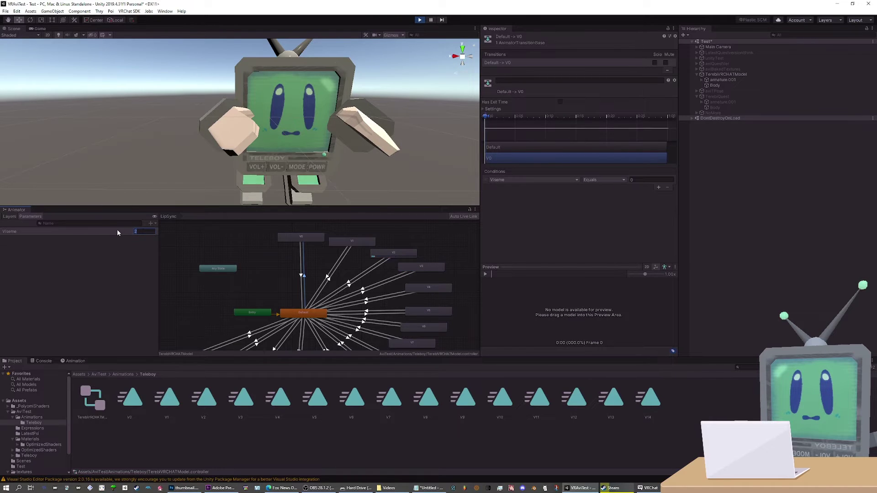
pyautogui.write('04')
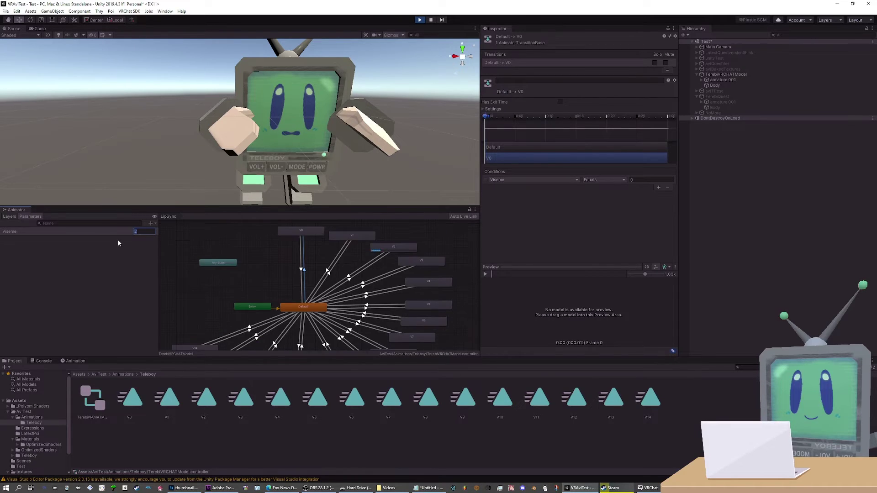
pyautogui.write('00')
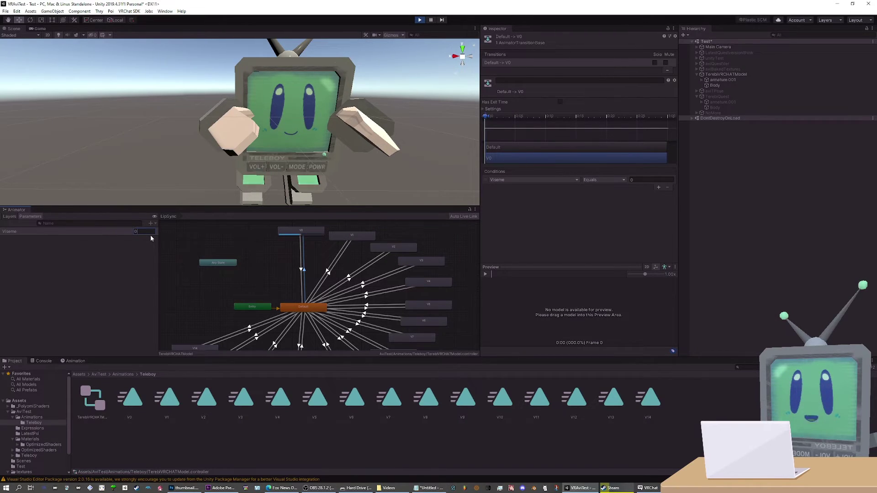